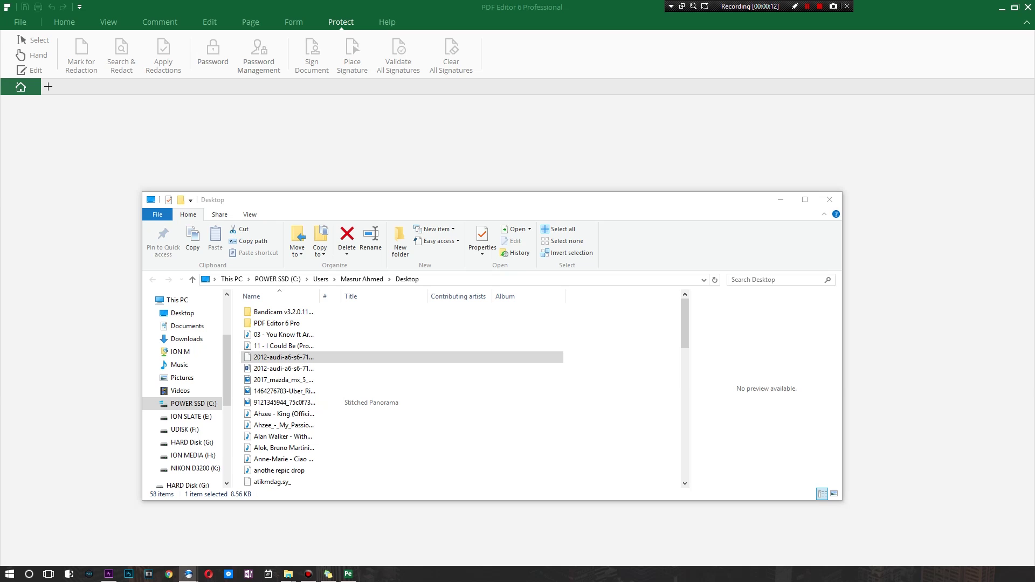
Close the Desktop folder window and return to the bill of sale in Chrome
key("alt+F4")
key("alt+Tab")
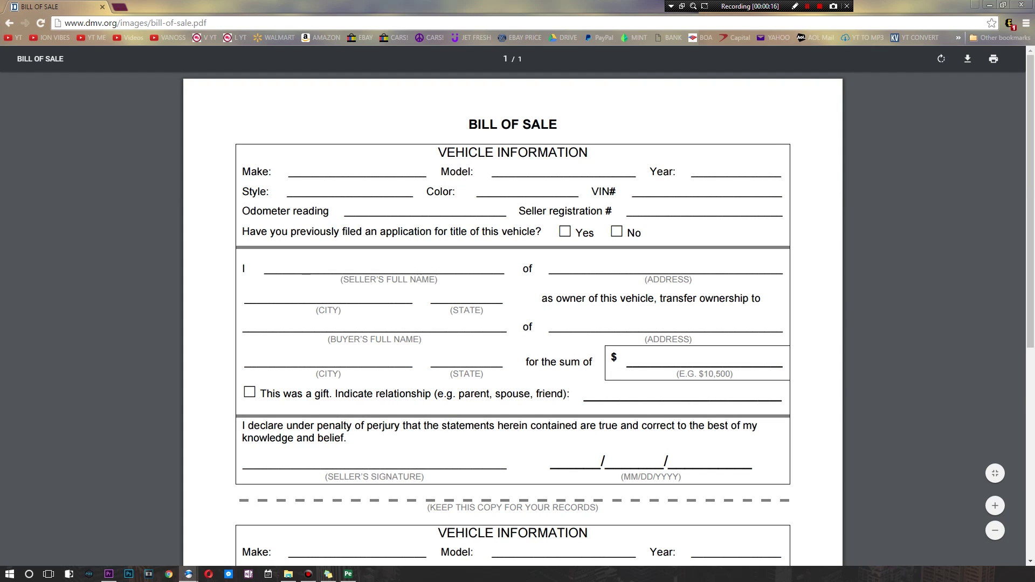
Download bill-of-sale.pdf from Chrome's PDF viewer for use in PDF Editor
scroll(512, 323, "down", 5)
scroll(512, 323, "up", 5)
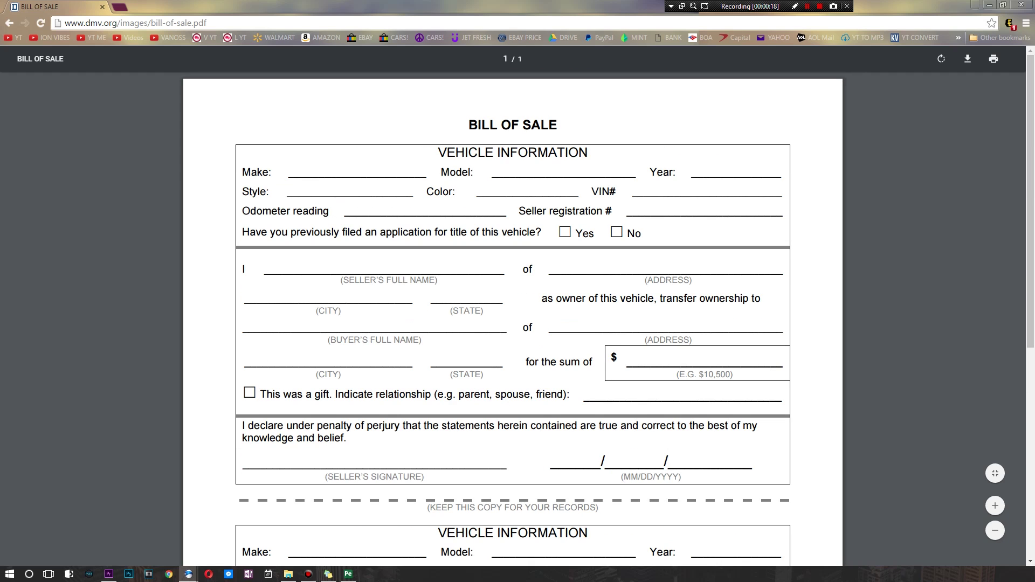
left_click(967, 58)
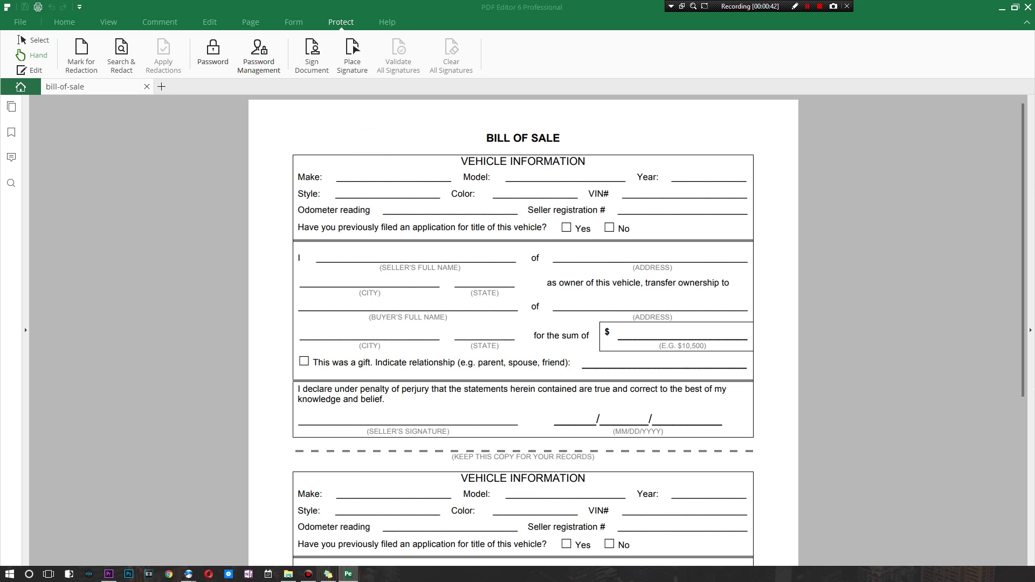
Run OCR with default settings from the Edit tab and review the bill-of-sale_OCR copy
left_click(208, 23)
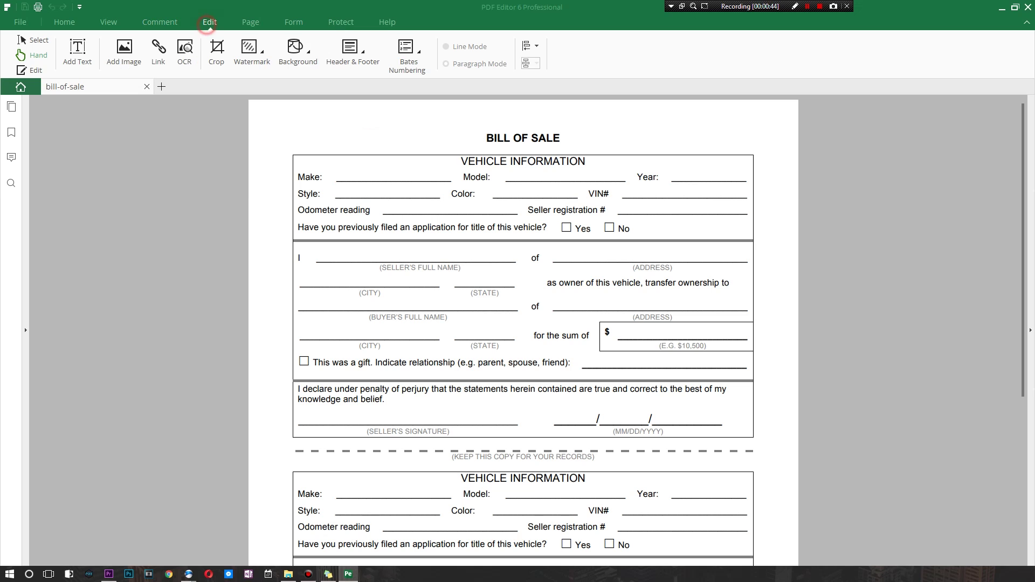
left_click(184, 48)
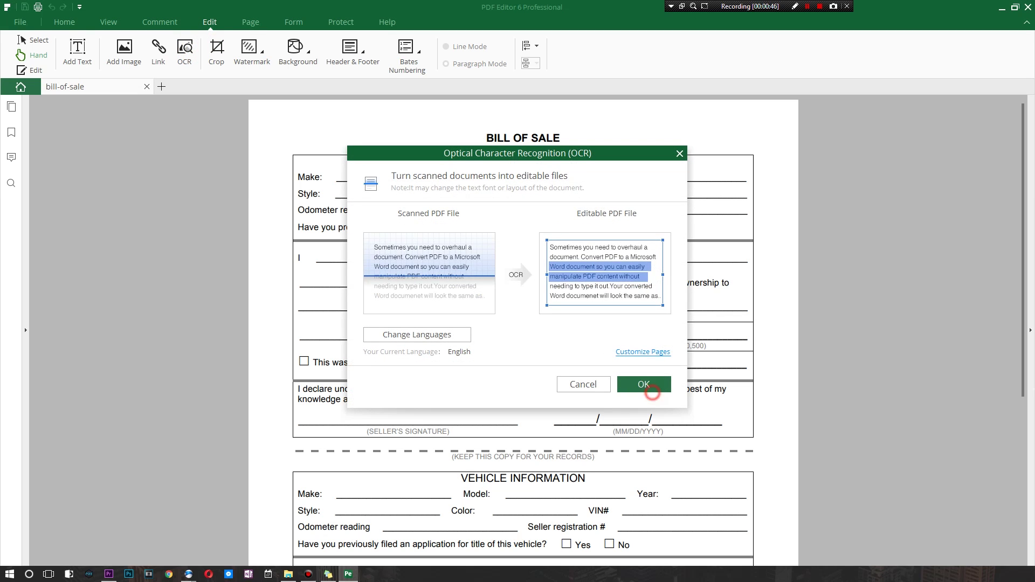
left_click(647, 384)
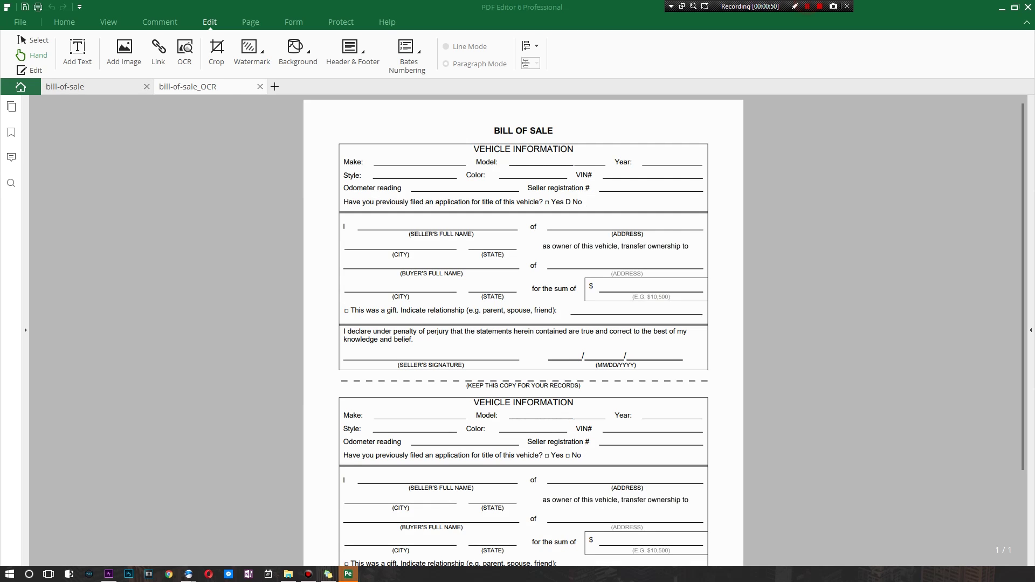
scroll(523, 324, "down", 2)
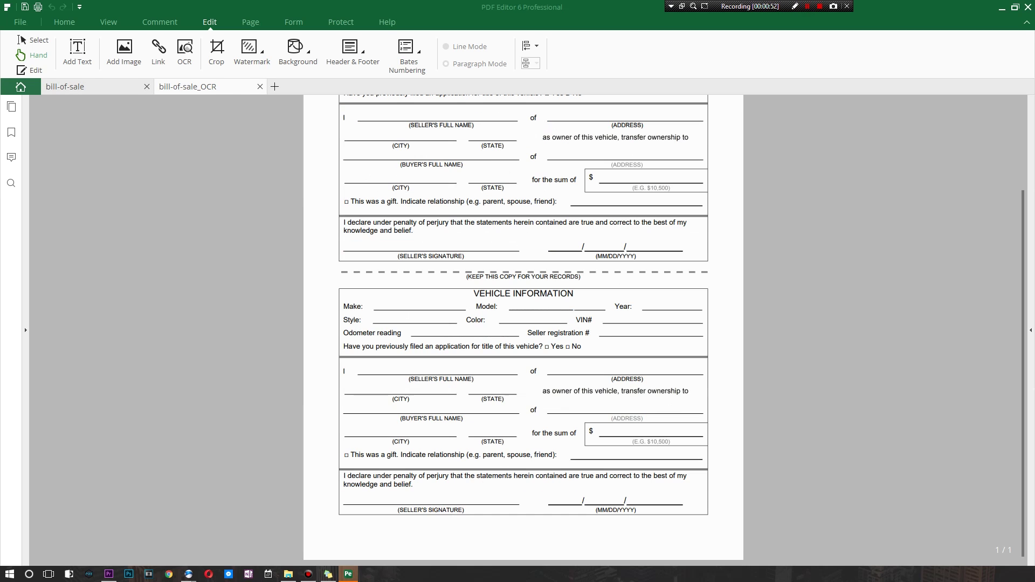
scroll(523, 324, "up", 2)
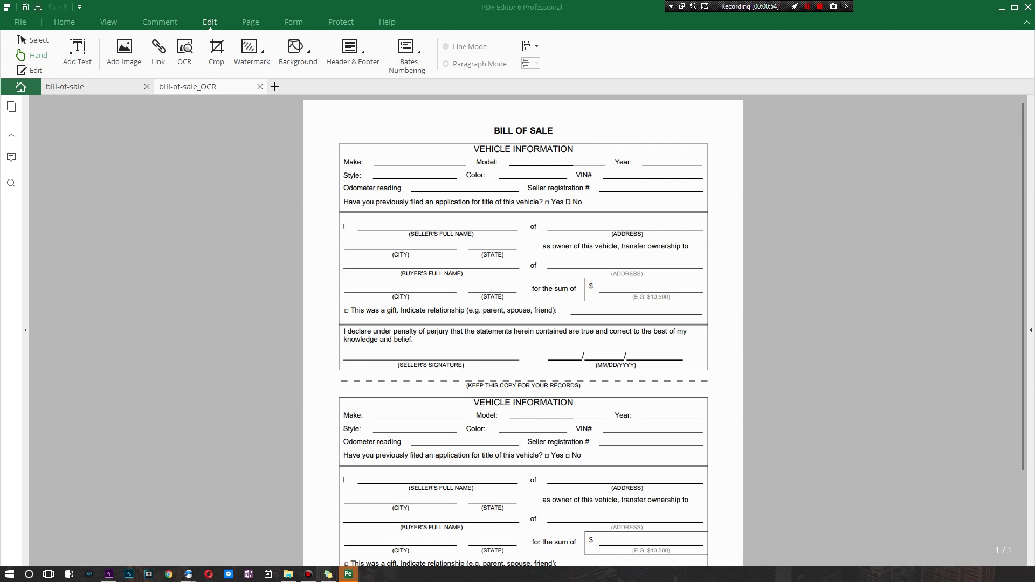
scroll(523, 323, "down", 2)
scroll(523, 324, "up", 2)
scroll(523, 323, "down", 1)
scroll(523, 324, "up", 1)
left_click(64, 22)
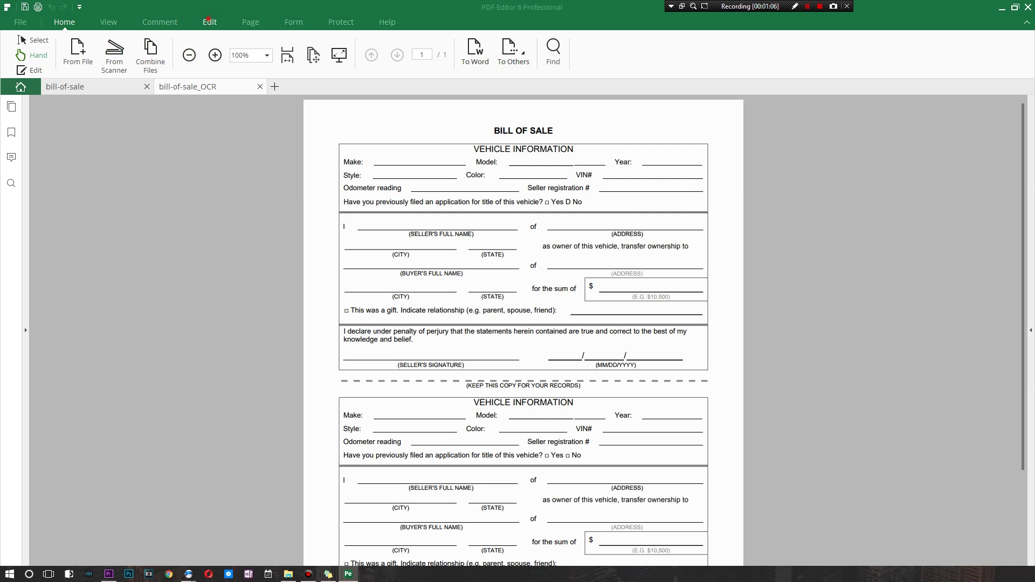
Enter 'Smart Tech' after Make: and 'Toyota' on the Model line
left_click(210, 21)
left_click(78, 51)
left_click(322, 157)
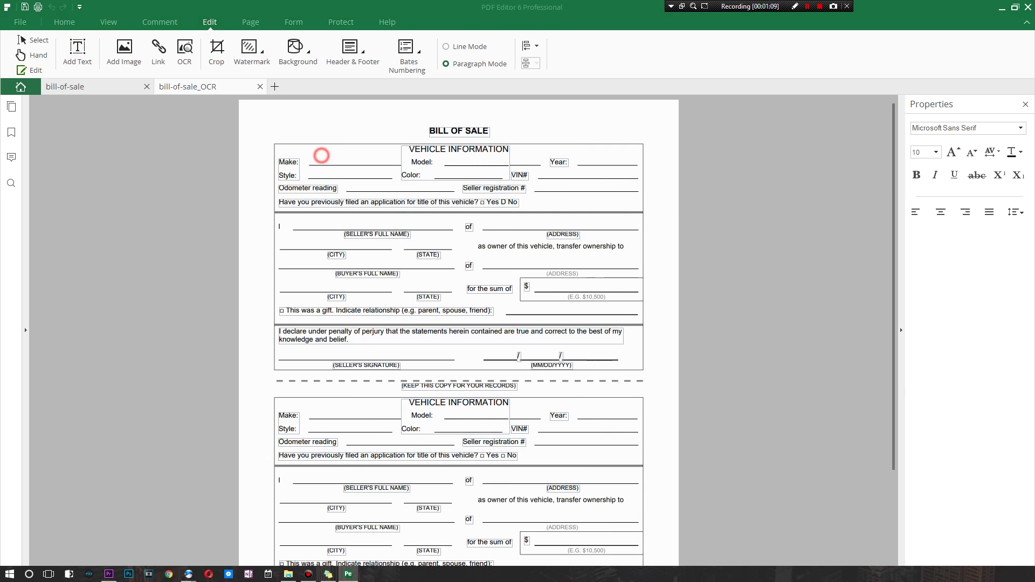
type("Smart Tech")
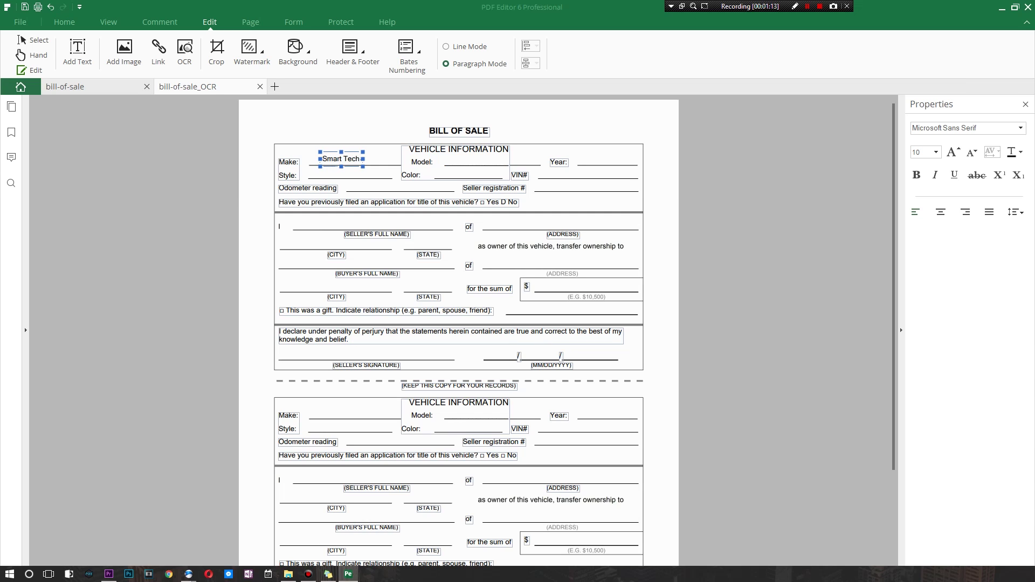
left_click(461, 162)
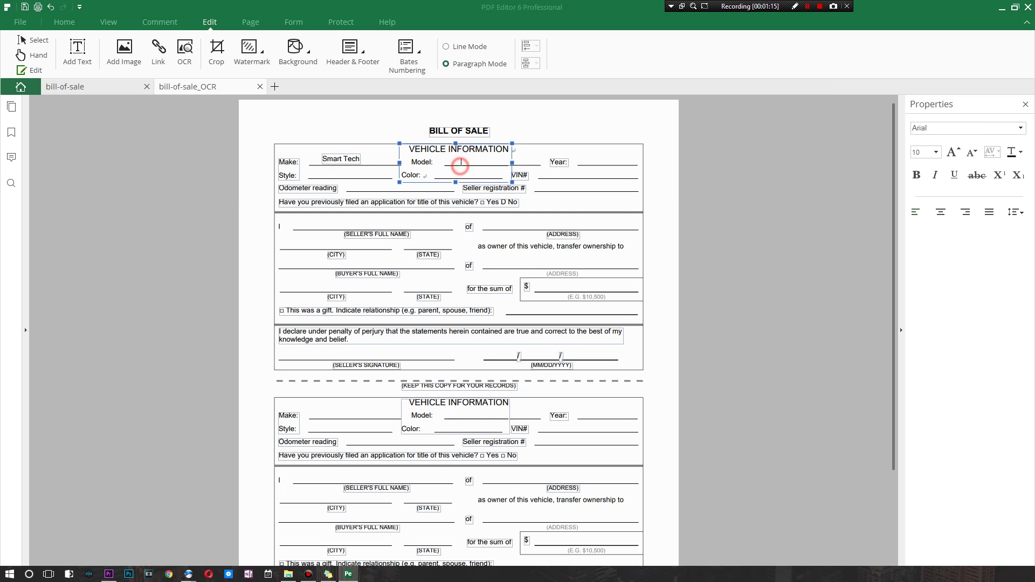
type("Toyota")
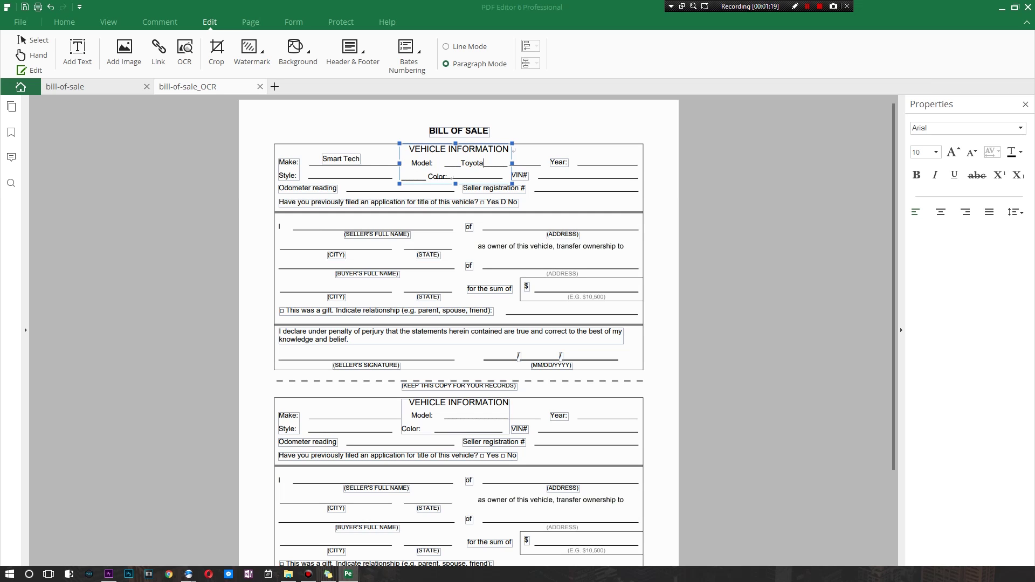
left_click(567, 181)
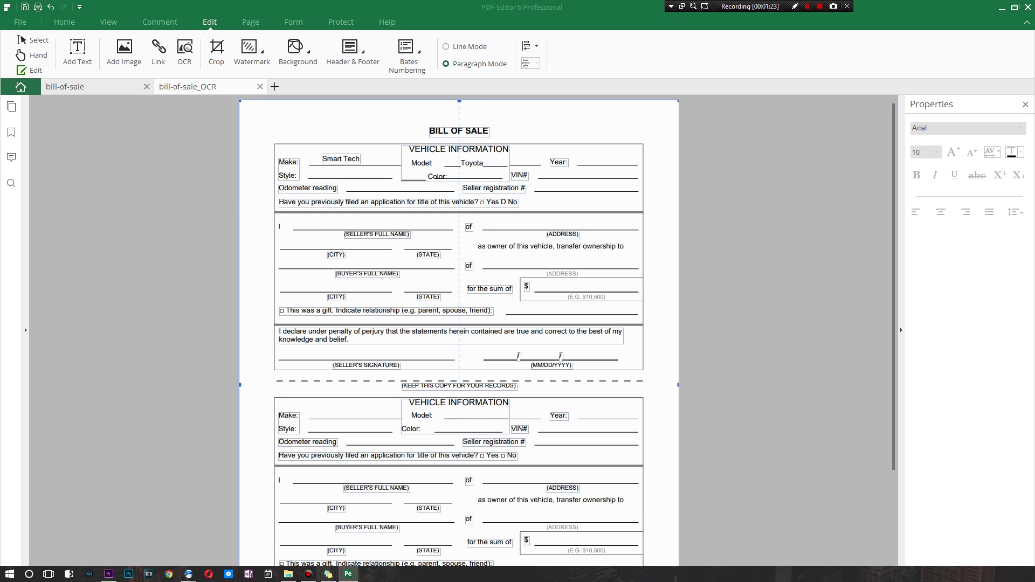
scroll(459, 323, "down", 2)
Run Form Field Recognition on the Form tab, accepting the cannot-be-undone prompt
scroll(458, 324, "up", 2)
left_click(287, 12)
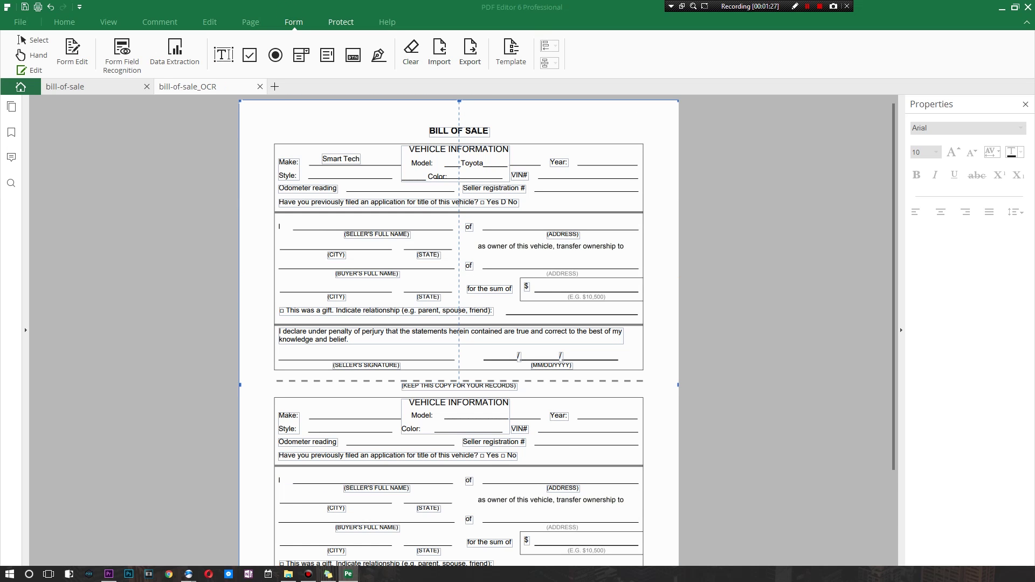
left_click(341, 21)
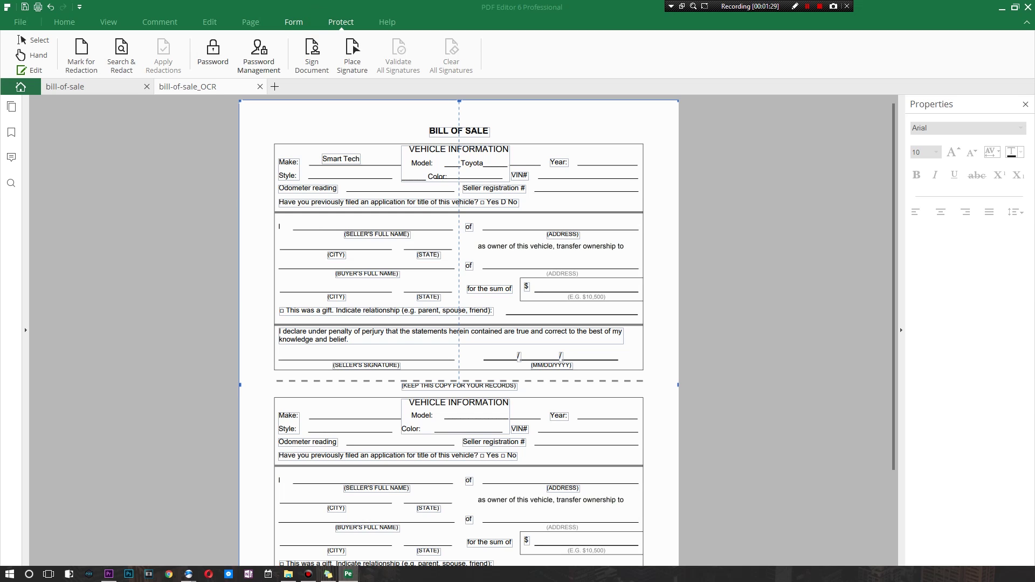
left_click(294, 21)
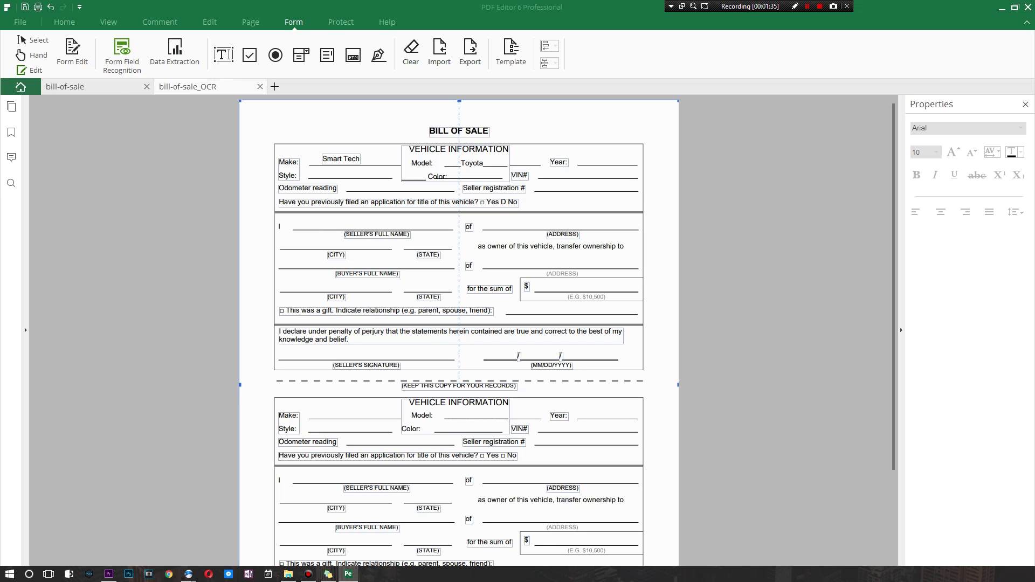
left_click(122, 53)
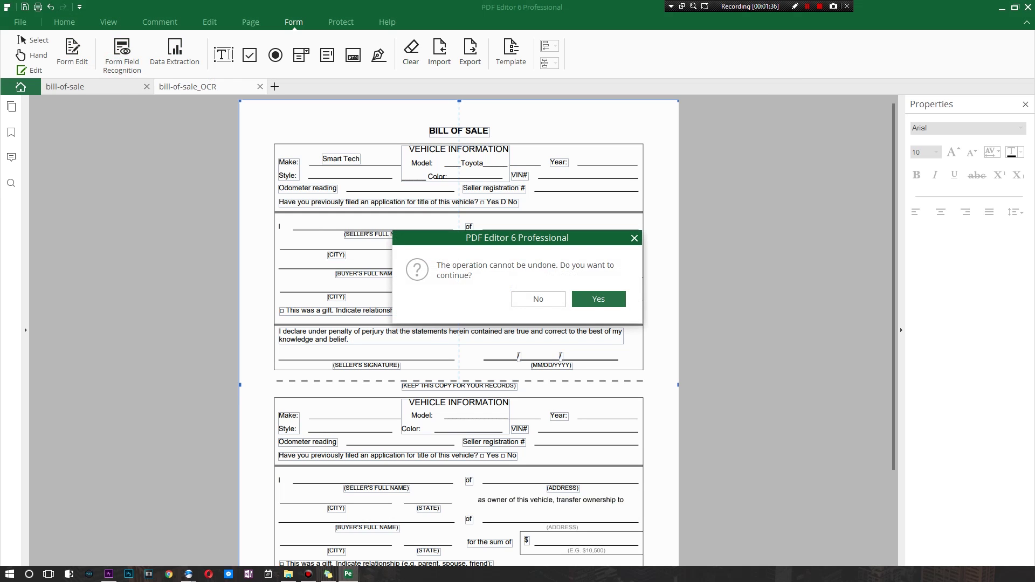
left_click(595, 297)
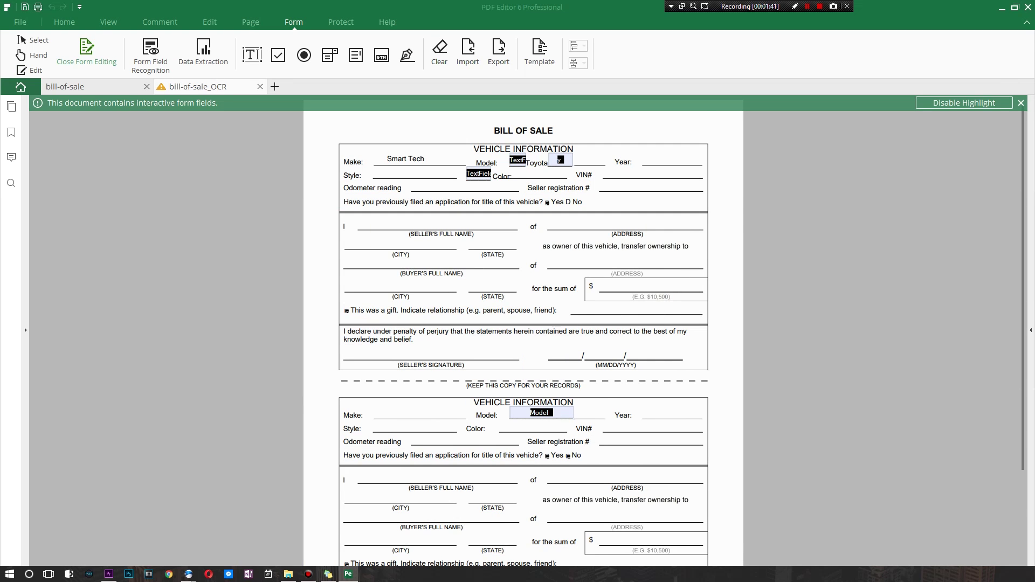
scroll(523, 323, "down", 2)
scroll(523, 323, "up", 2)
left_click(541, 412)
double_click(540, 412)
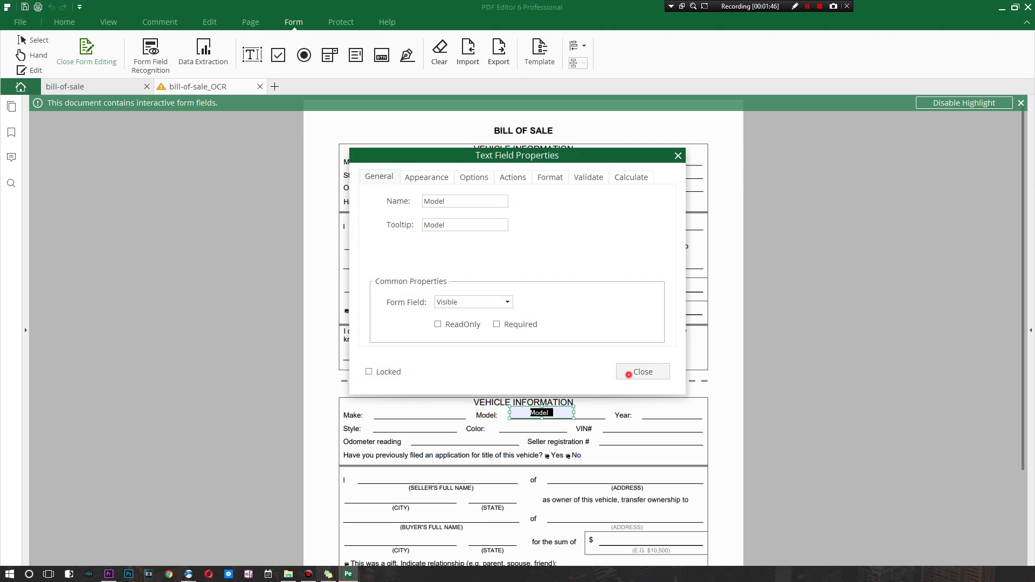
left_click(630, 372)
scroll(523, 270, "down", 1)
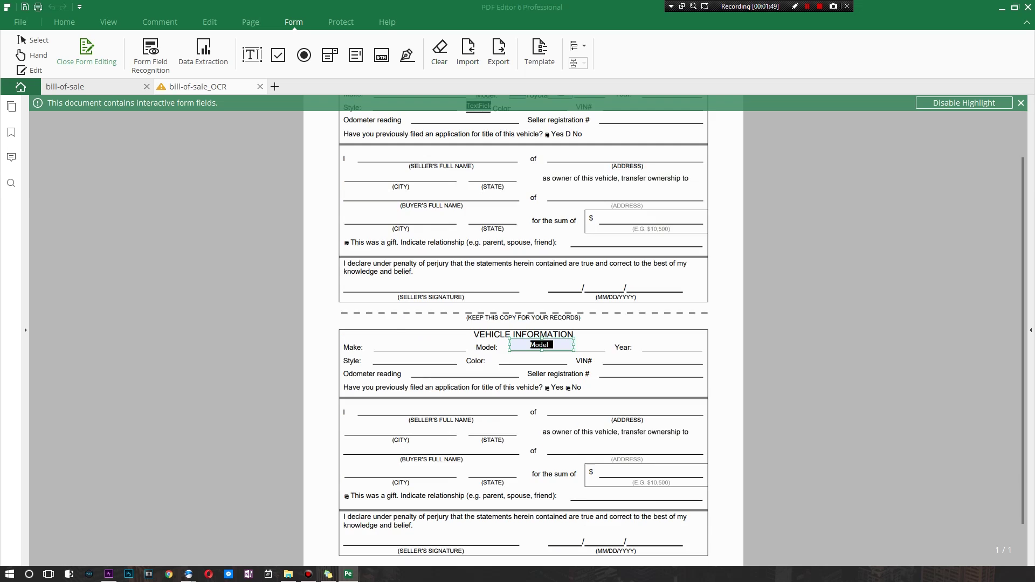
scroll(523, 270, "up", 1)
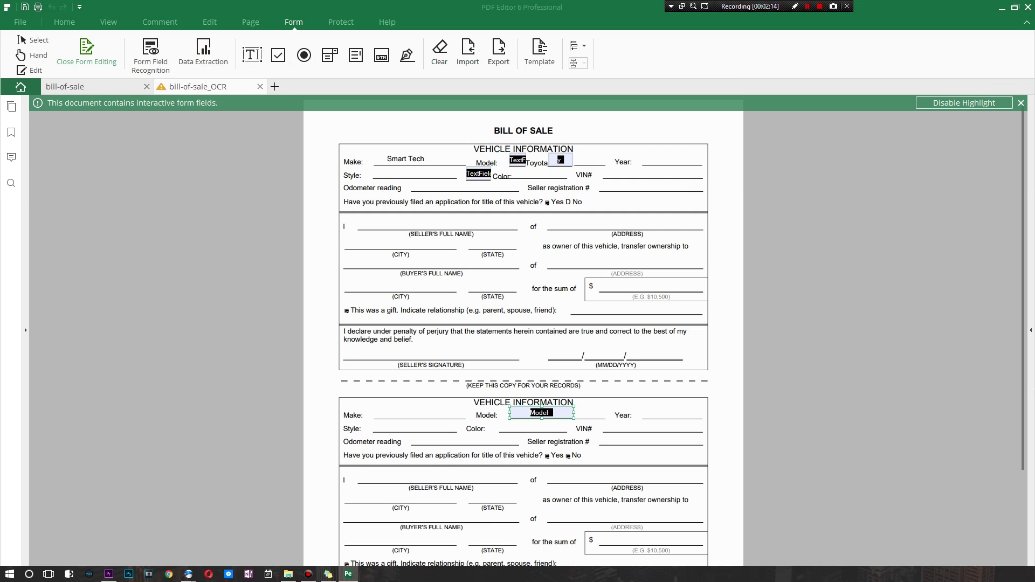
scroll(523, 323, "down", 2)
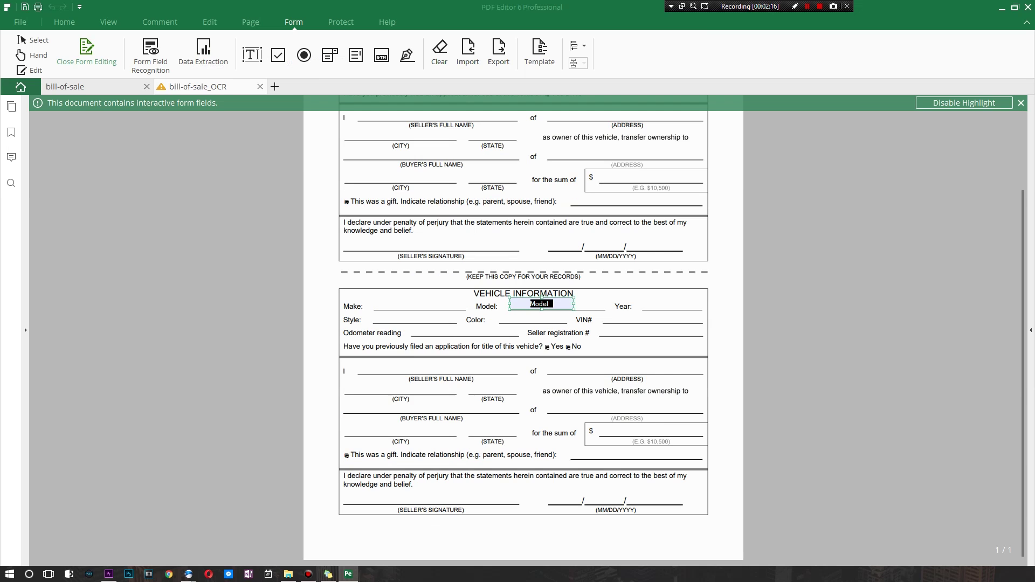
scroll(523, 323, "up", 2)
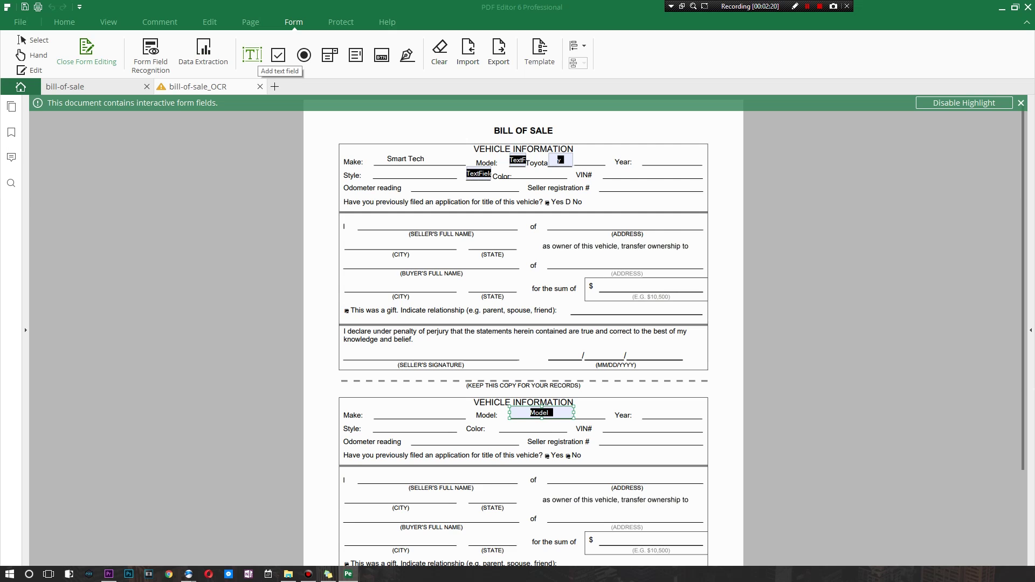
Place text fields above Year and on the Seller registration, Odometer, Style and City lines
left_click(252, 54)
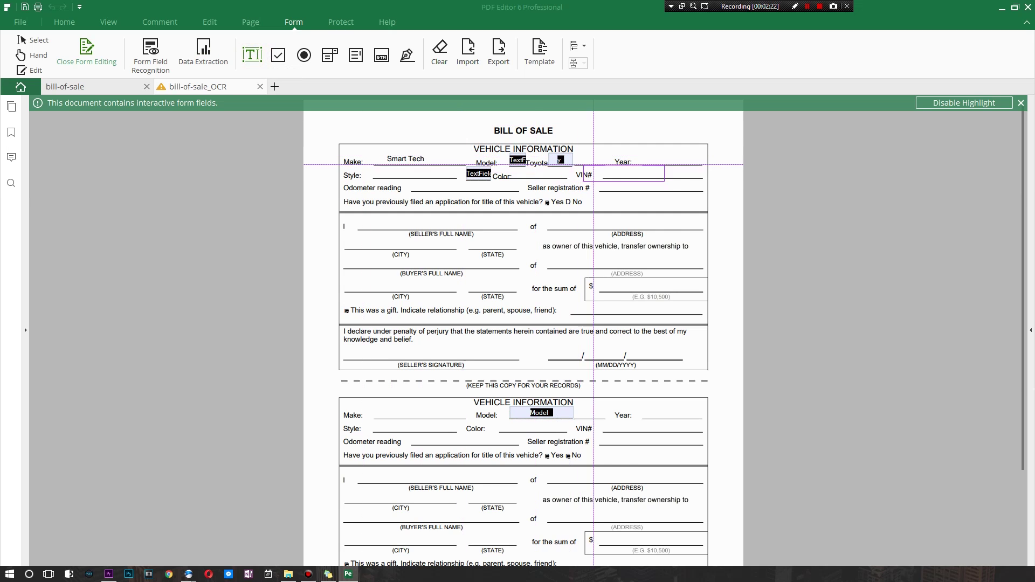
left_click(642, 145)
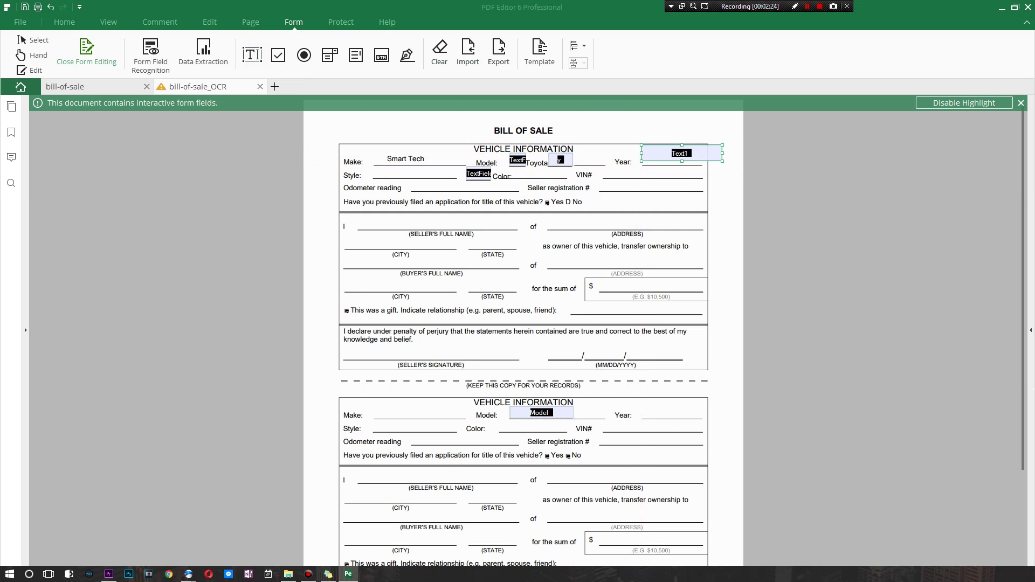
left_click(251, 54)
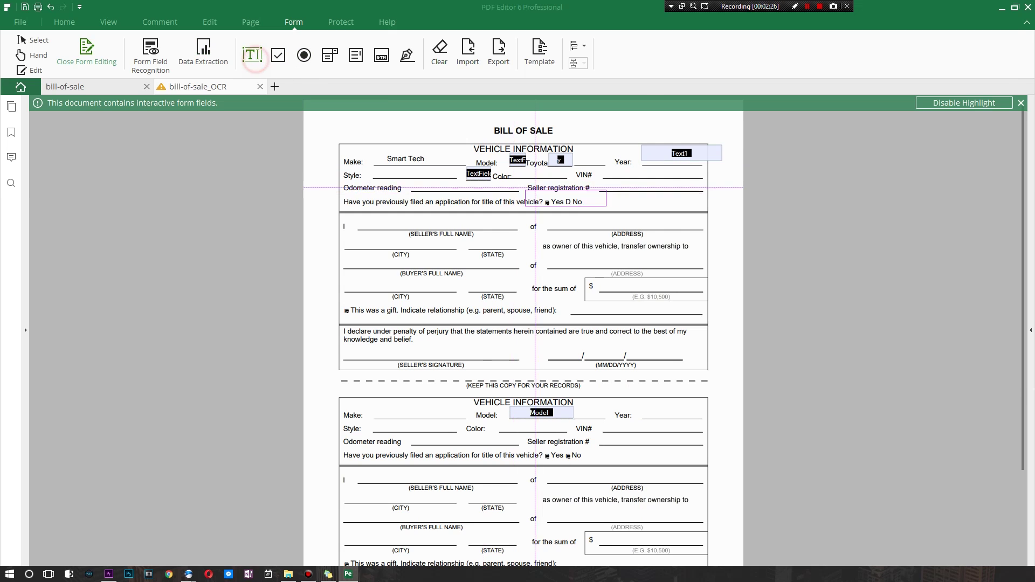
left_click(602, 183)
left_click(252, 54)
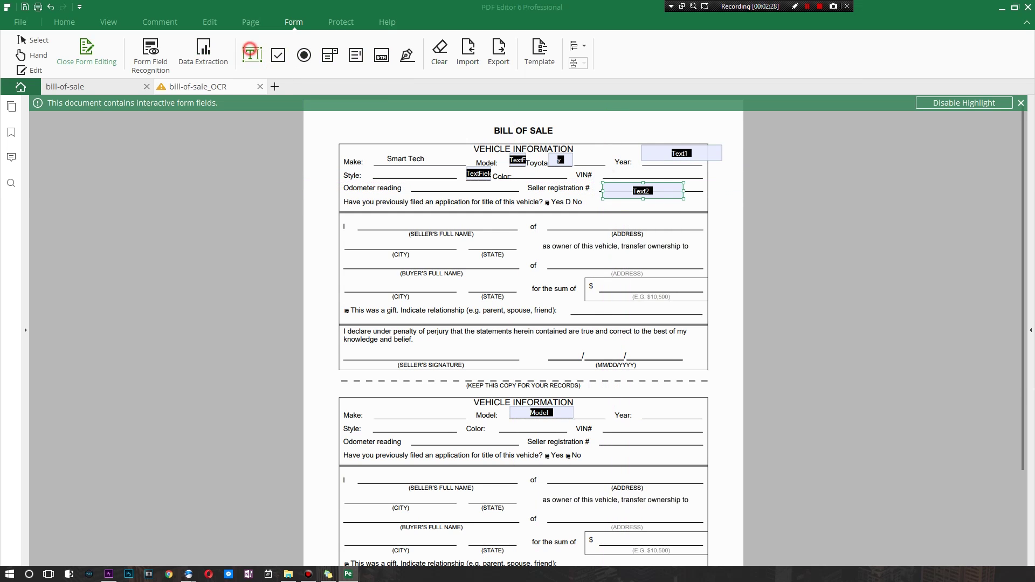
left_click(411, 180)
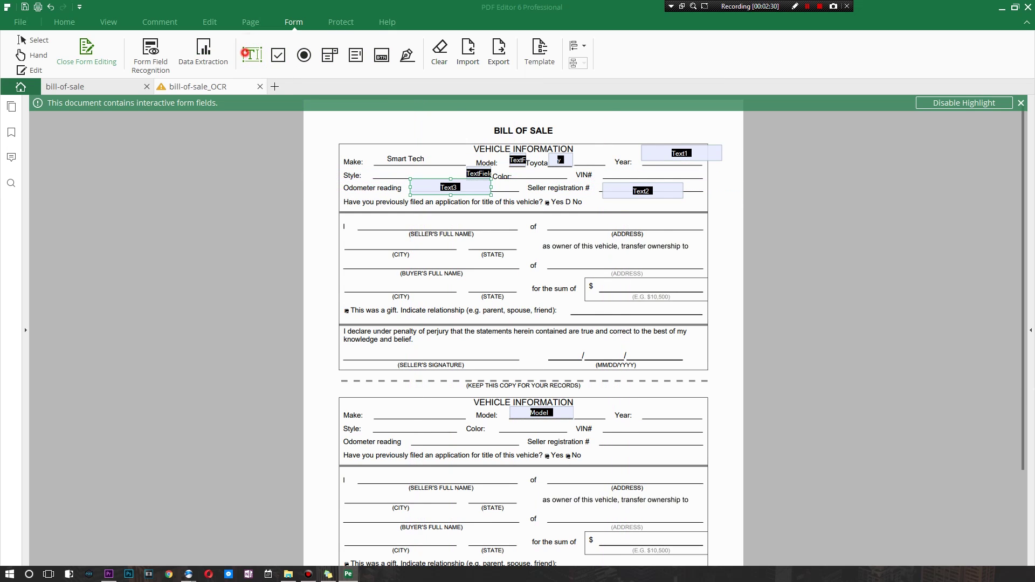
left_click(252, 54)
left_click(378, 169)
left_click(252, 54)
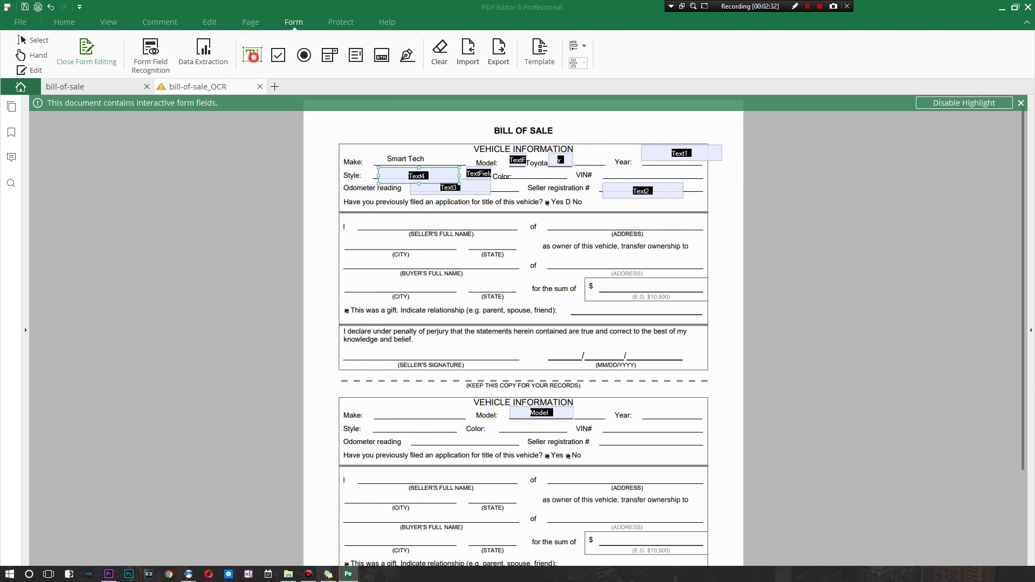
left_click(362, 235)
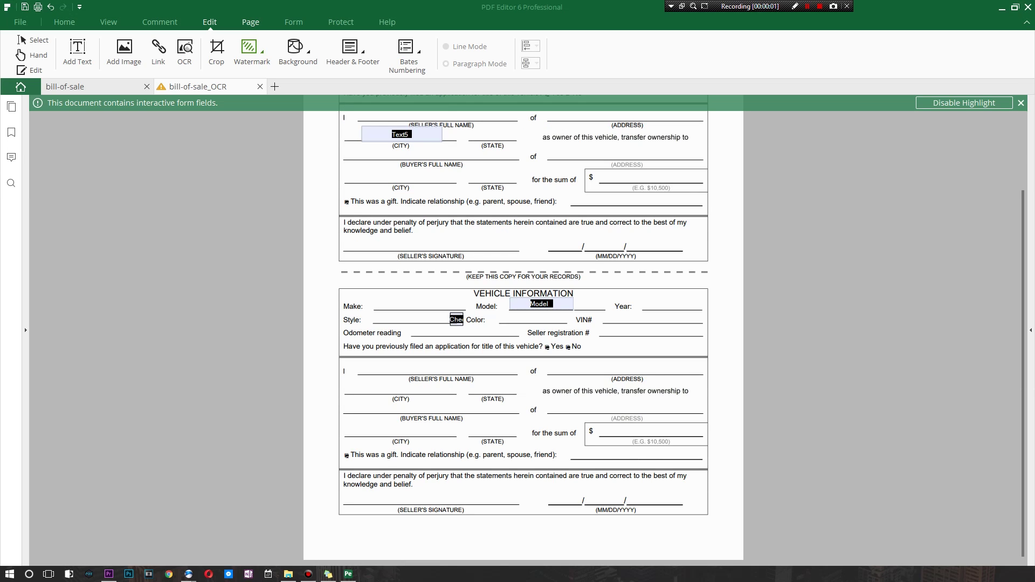
Place a digital signature field on the seller's signature line and rename it 'Smart Tech'
left_click(250, 22)
left_click(293, 22)
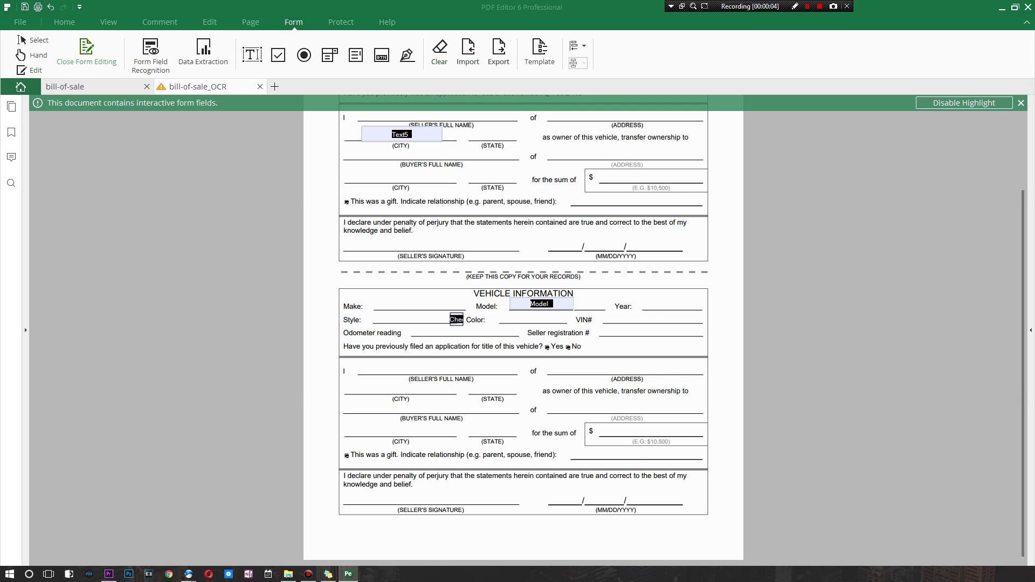
left_click(407, 54)
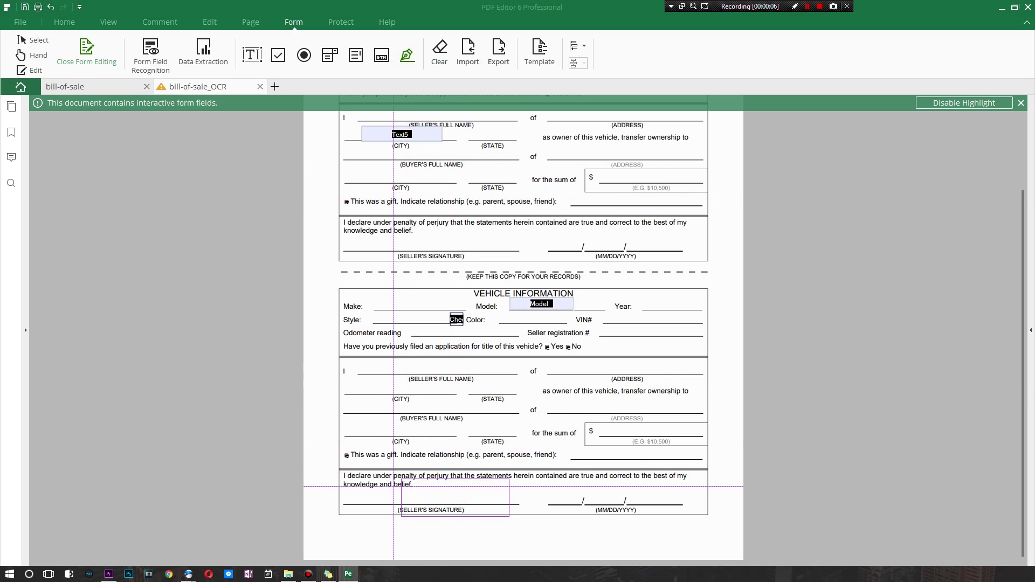
left_click(376, 479)
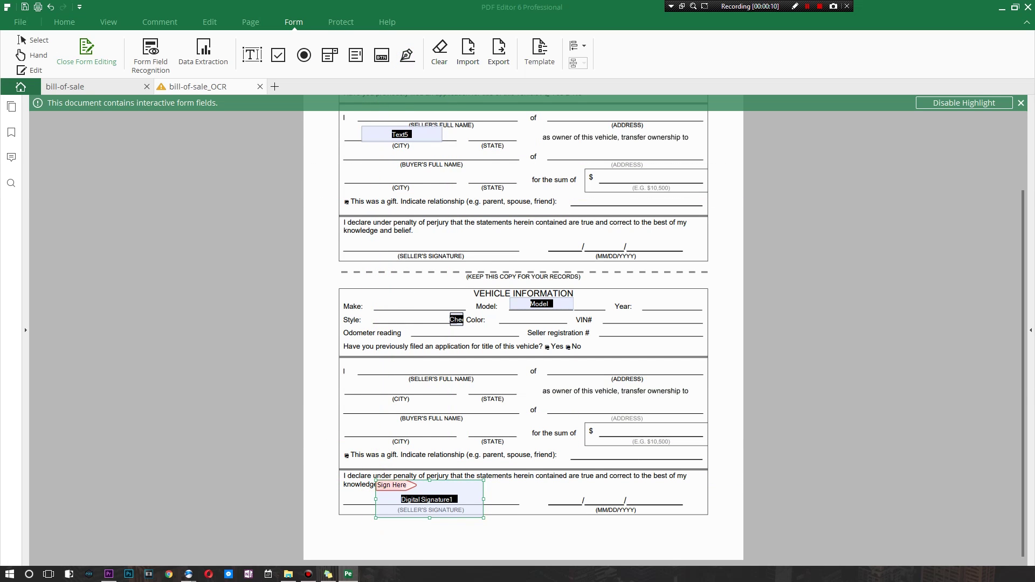
double_click(426, 496)
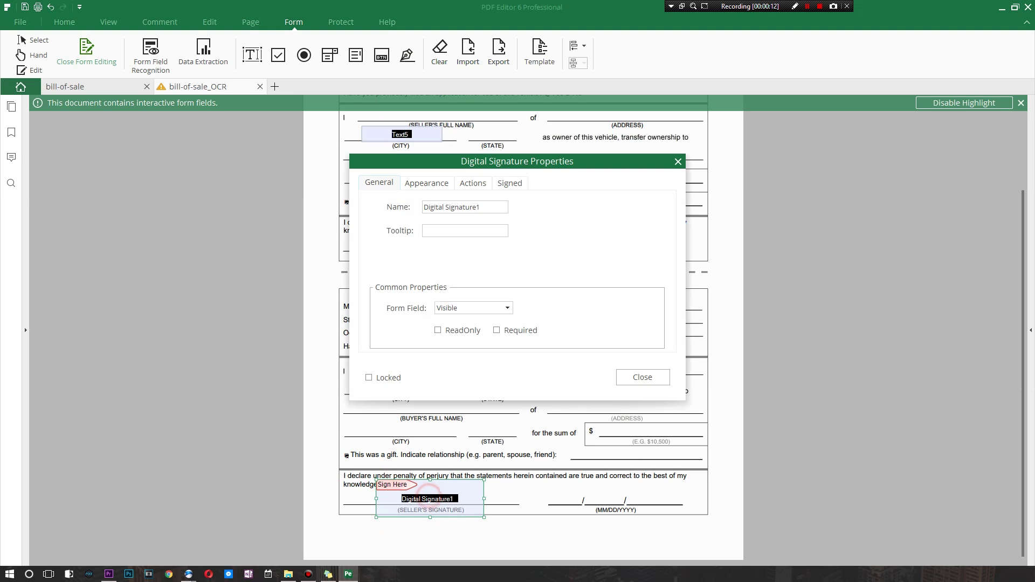
left_click(486, 207)
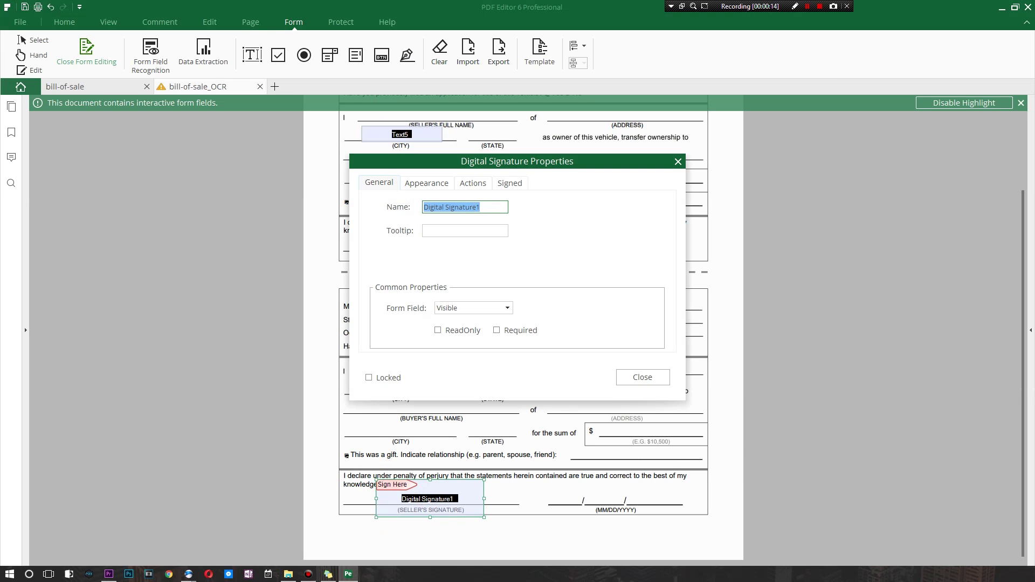
type("Smart Tech")
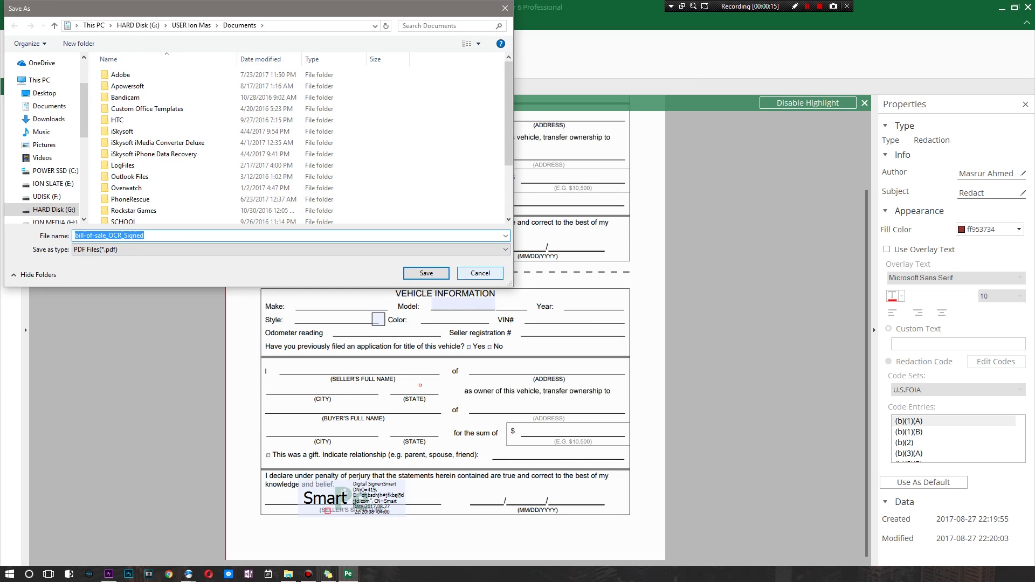
Cancel the Save As for the signed copy and launch the online form templates page
left_click(480, 273)
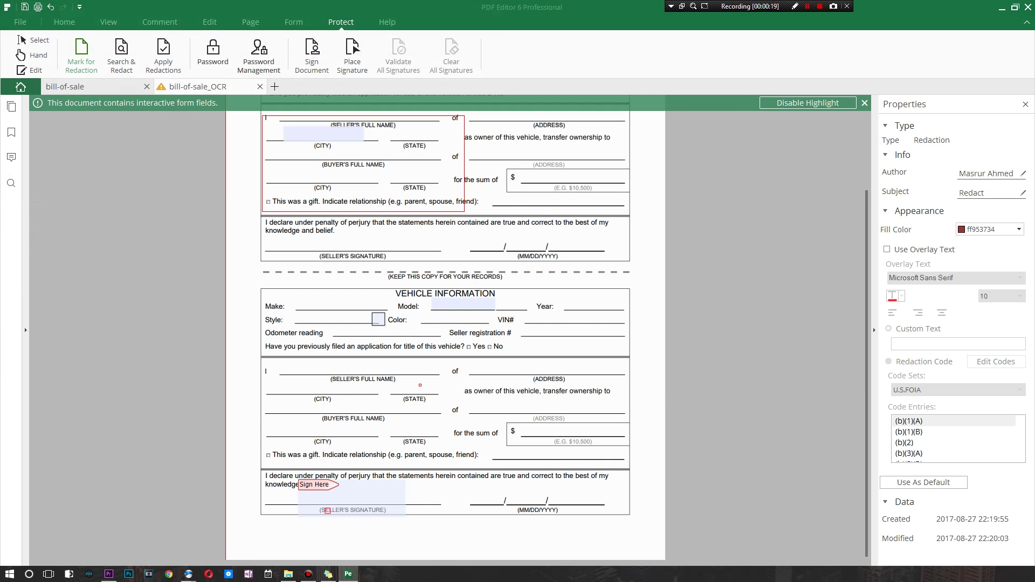
left_click(294, 21)
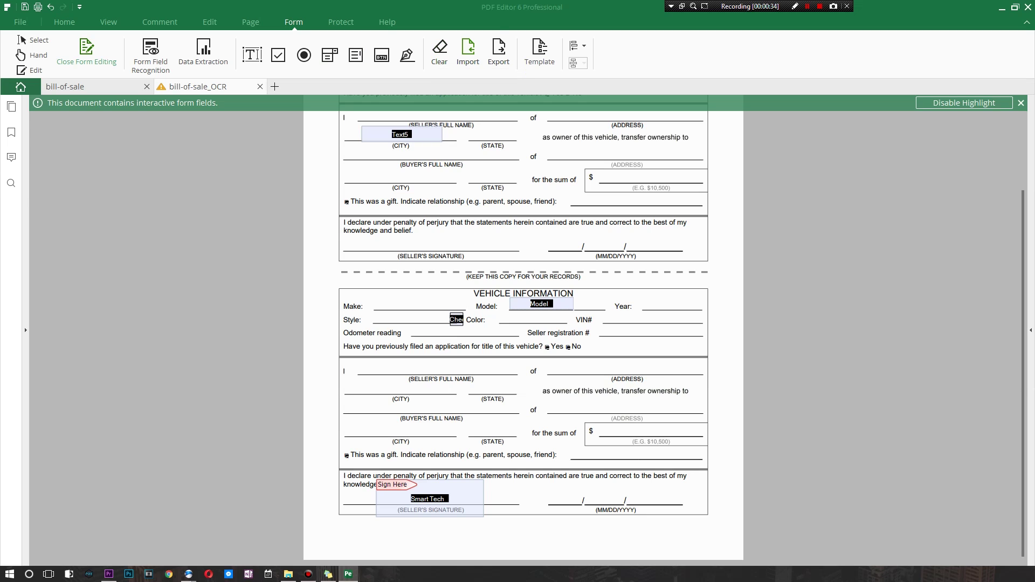
left_click(540, 51)
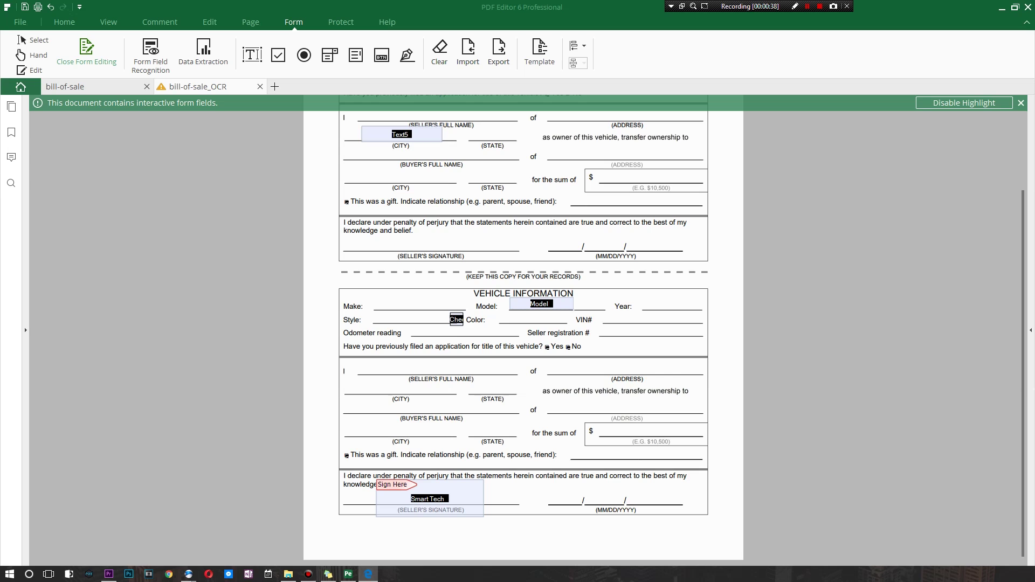
Browse to the Law category of iSkysoft templates and scroll through its forms
scroll(221, 226, "down", 3)
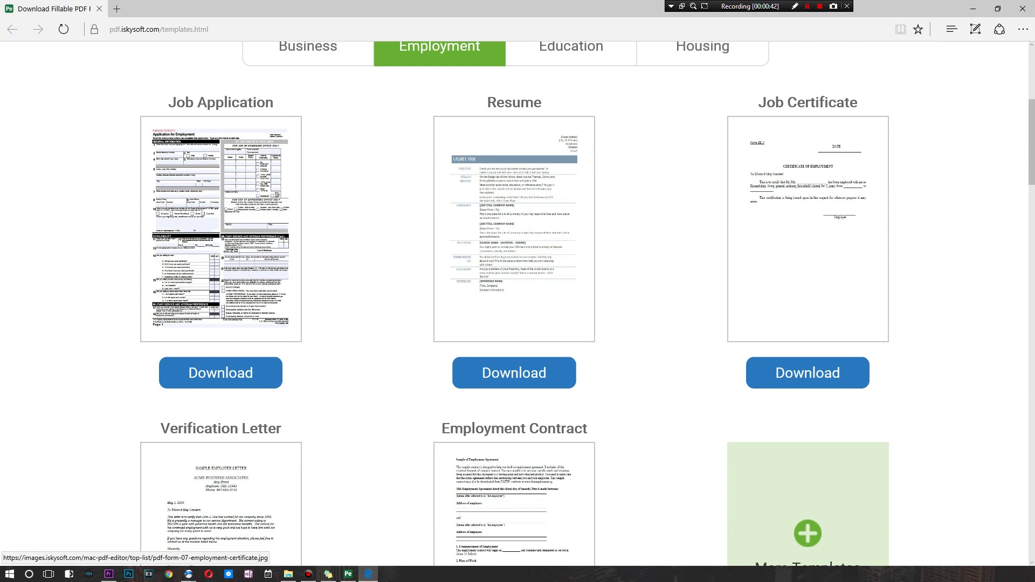
scroll(808, 226, "down", 5)
left_click(571, 471)
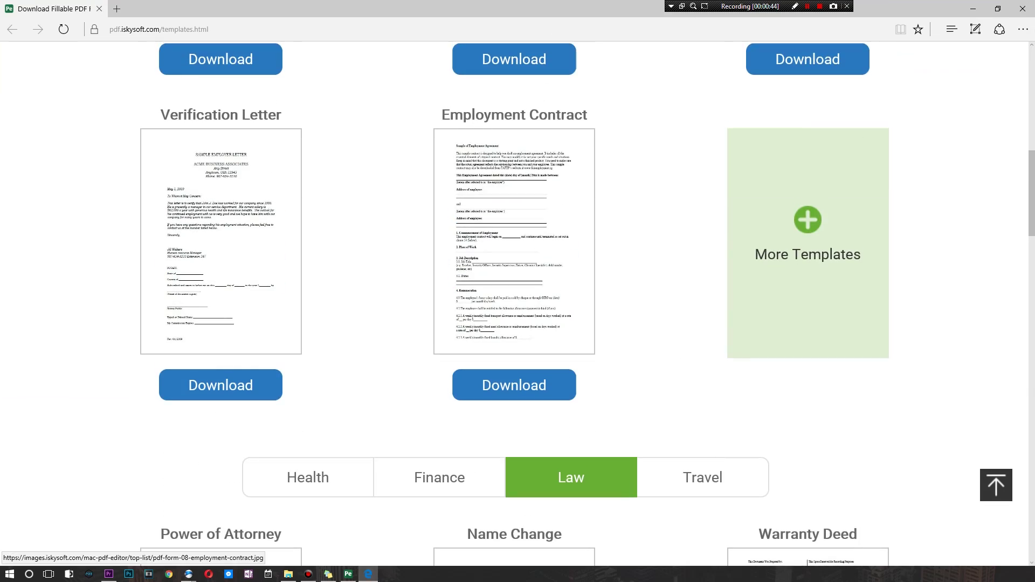
scroll(517, 302, "down", 5)
scroll(515, 323, "down", 8)
scroll(515, 324, "up", 10)
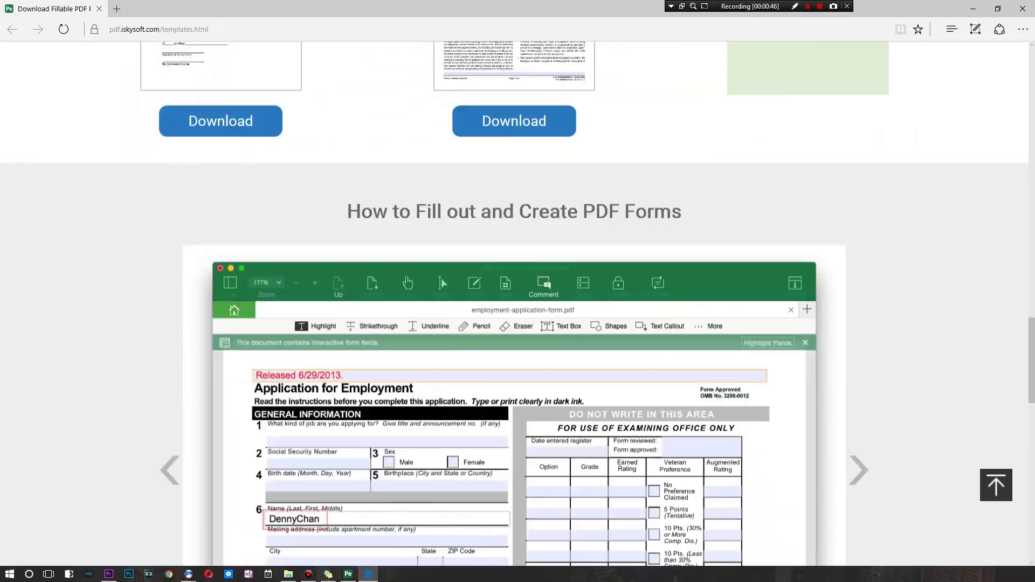
scroll(517, 301, "down", 5)
scroll(517, 302, "up", 6)
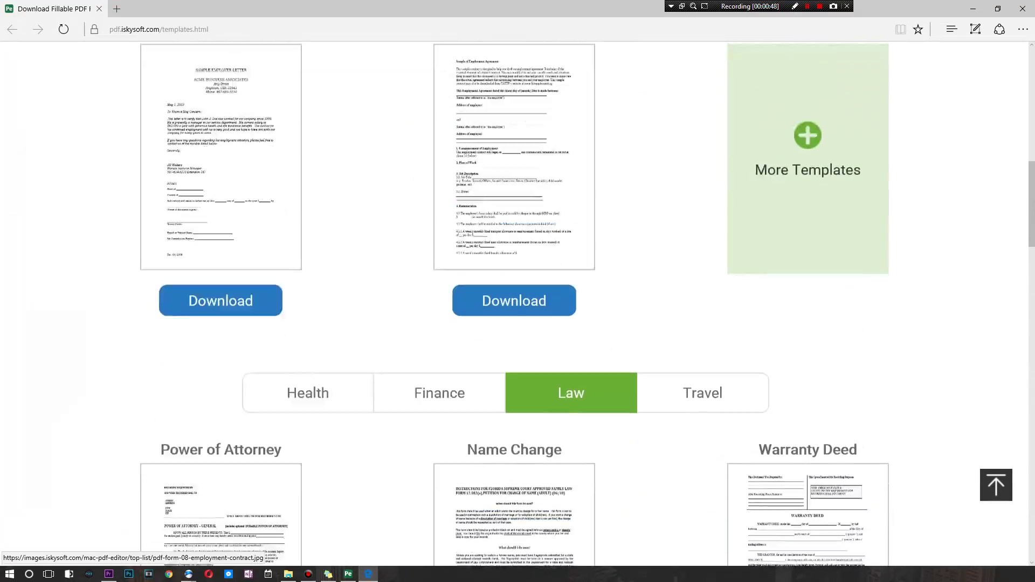
scroll(517, 301, "down", 6)
scroll(514, 243, "down", 5)
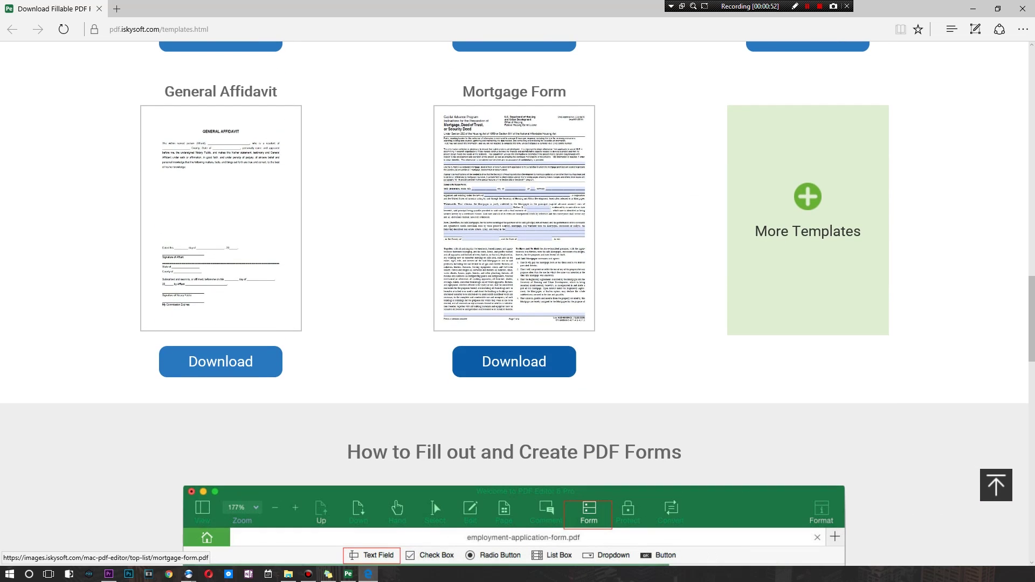
Open the Mortgage Form PDF template, skim it, and return to PDF Editor
left_click(514, 361)
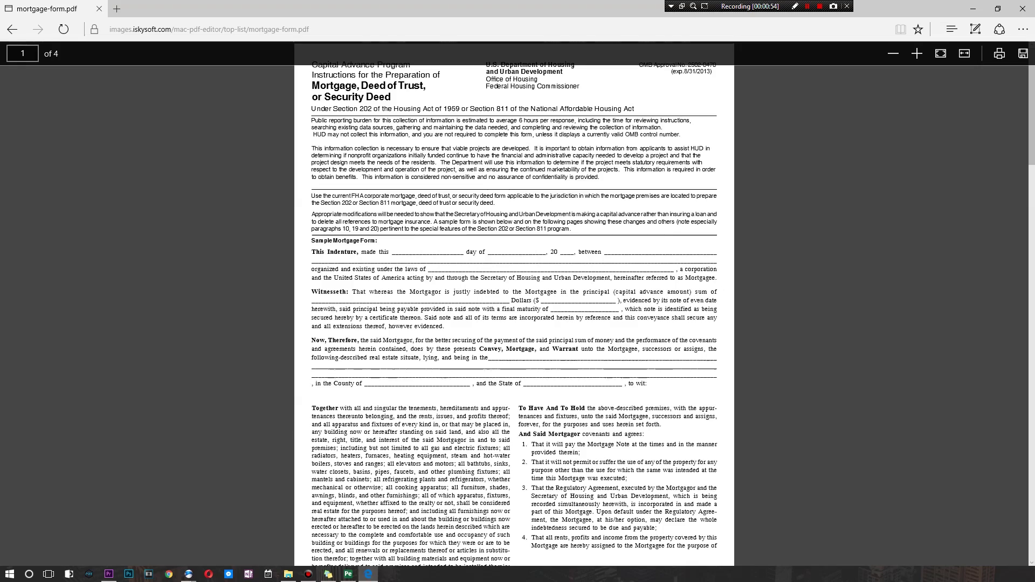
scroll(514, 312, "down", 20)
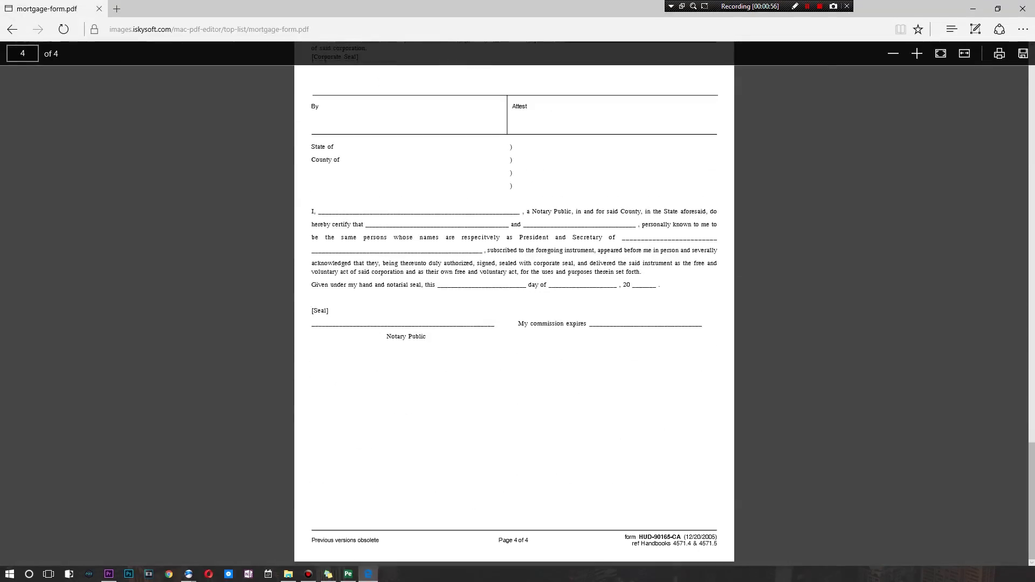
scroll(514, 313, "up", 2)
key("alt+F4")
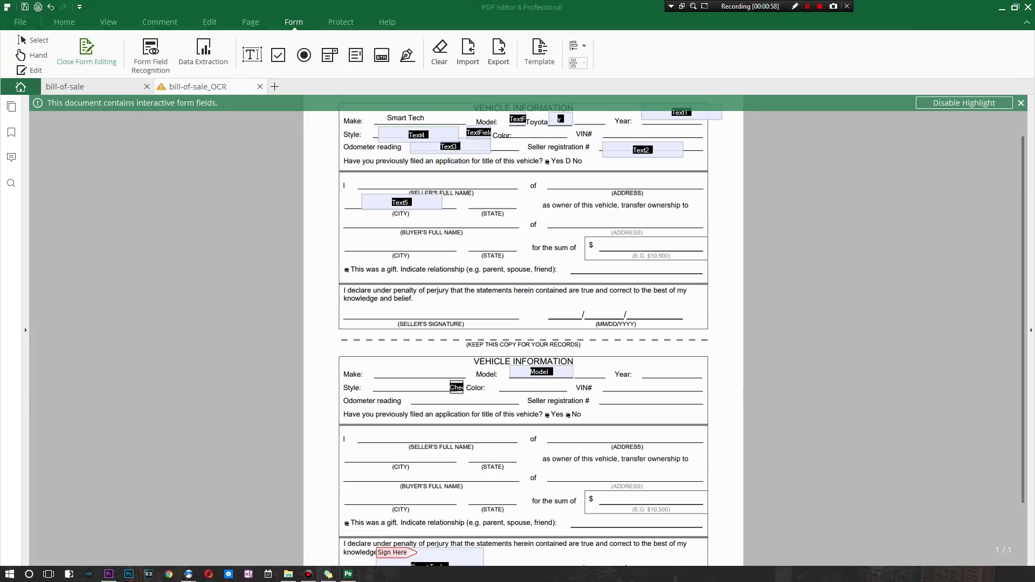
Use Mark for Redaction on the Protect tab to box the upper seller/buyer name and city lines
left_click(340, 21)
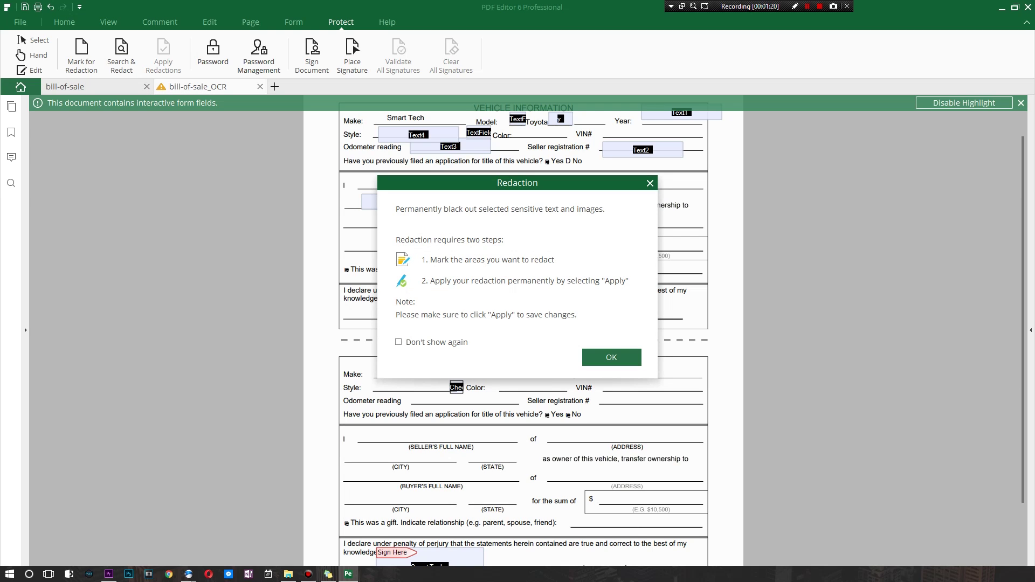
left_click(612, 357)
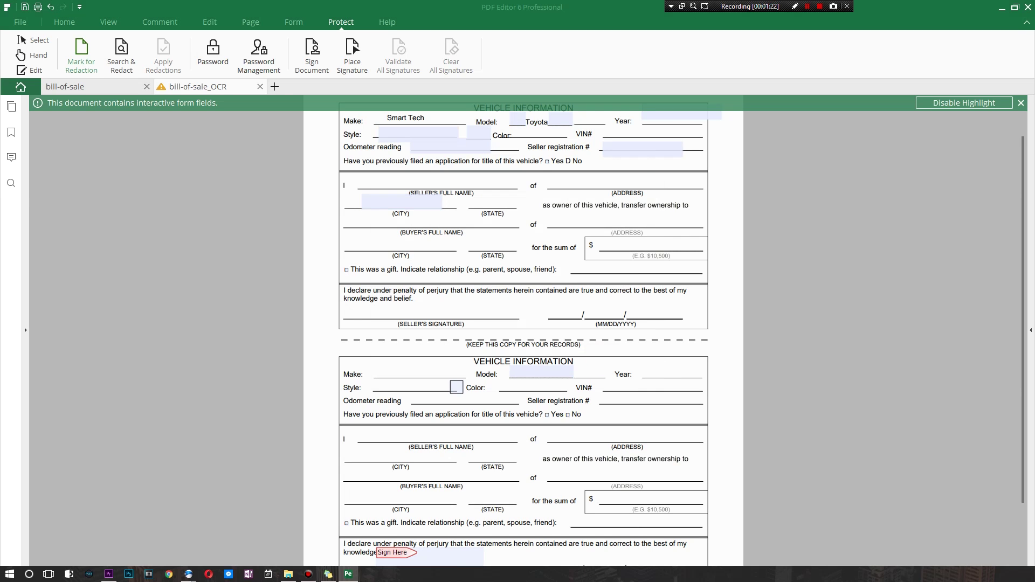
left_click_drag(340, 183, 542, 280)
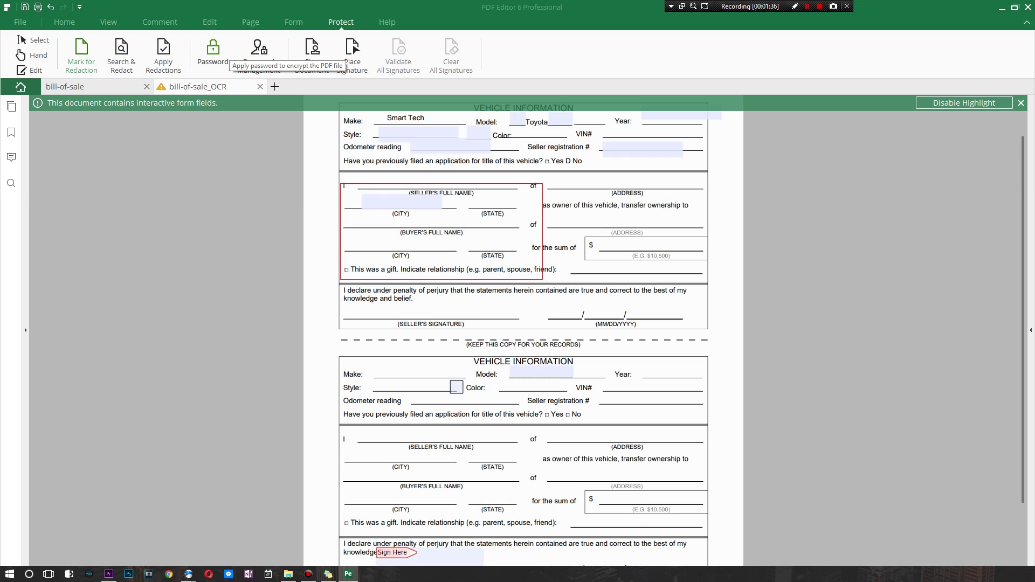
left_click(213, 51)
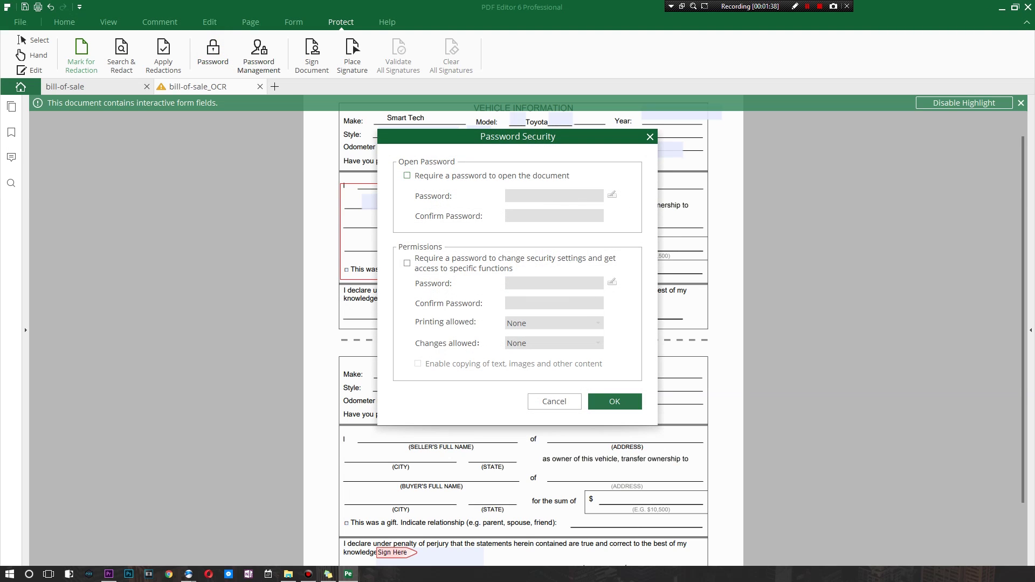
left_click(493, 174)
left_click(550, 196)
type("***")
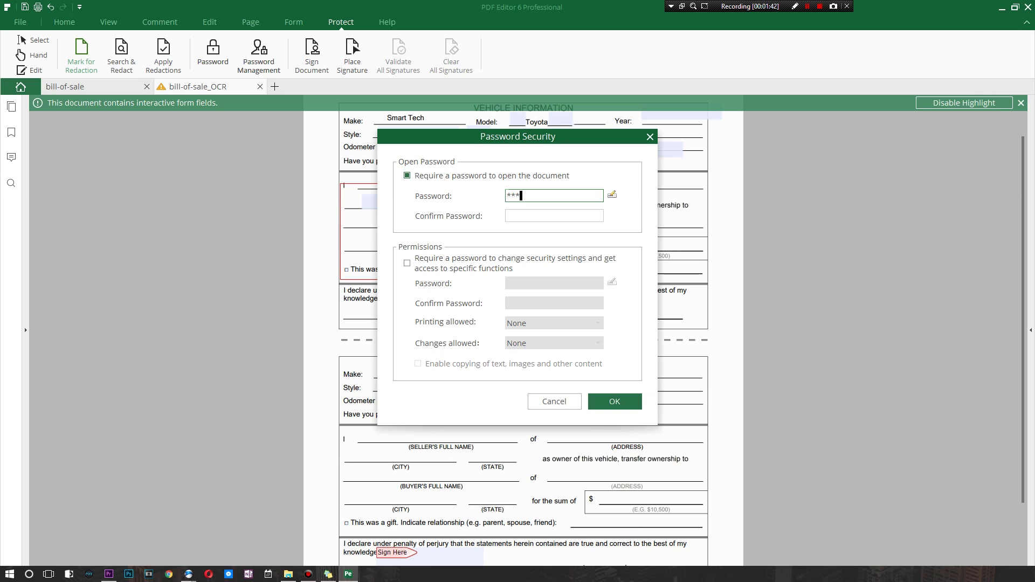
type("******")
left_click(554, 401)
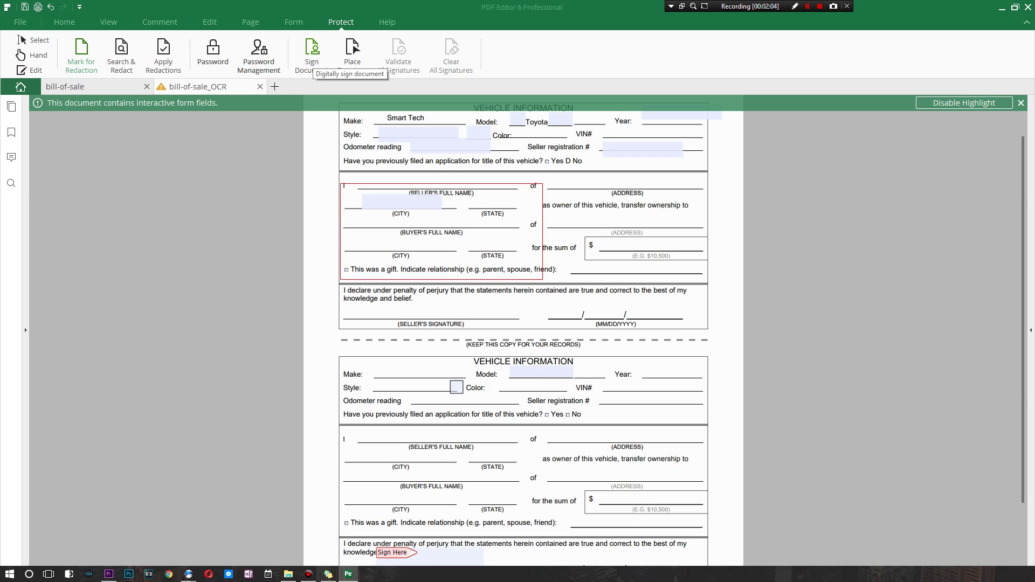
Start Sign Document by creating a new digital ID, keeping New PKCS#12 digital ID file storage
scroll(523, 324, "down", 3)
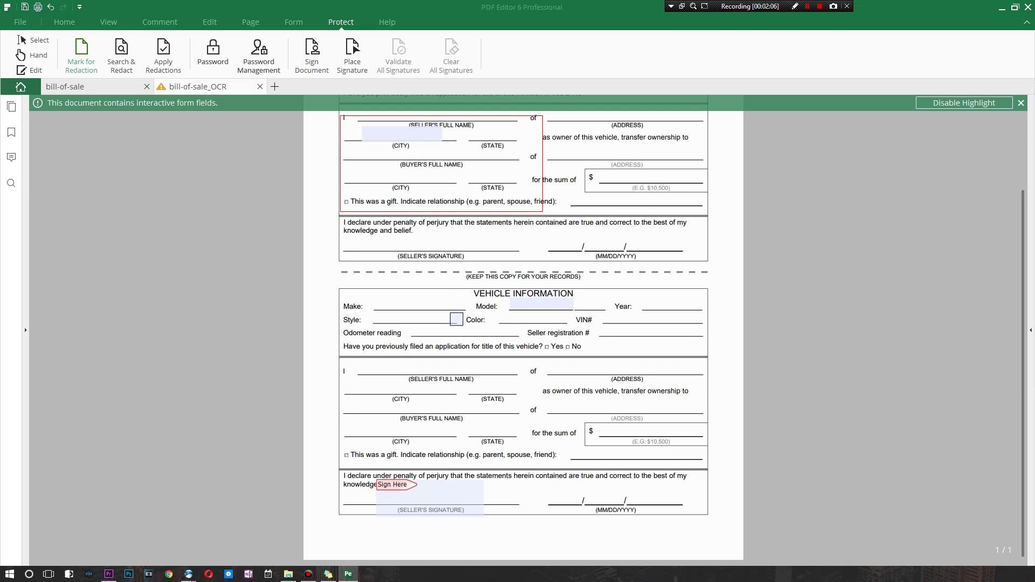
left_click(312, 54)
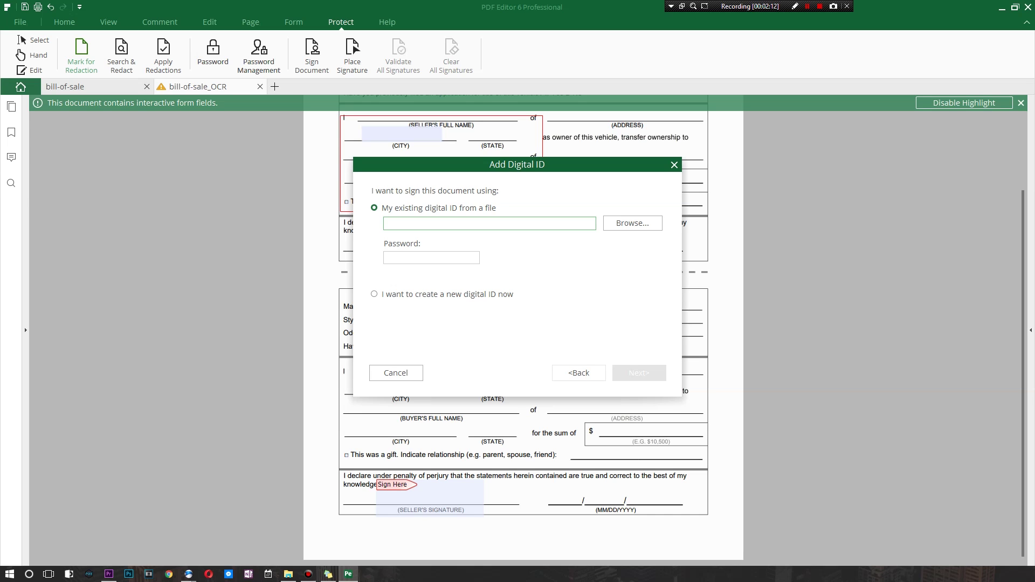
left_click(486, 294)
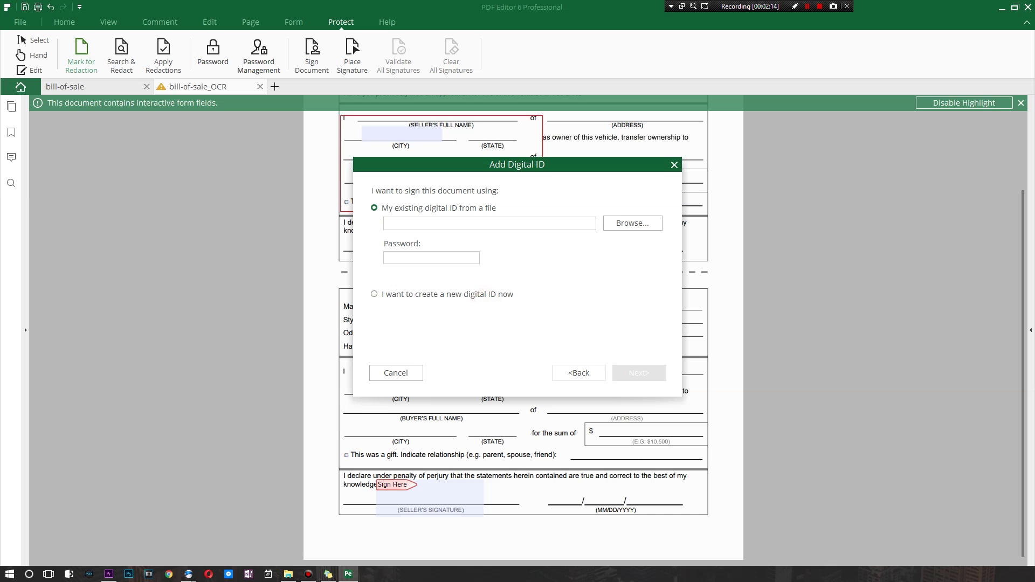
left_click(639, 372)
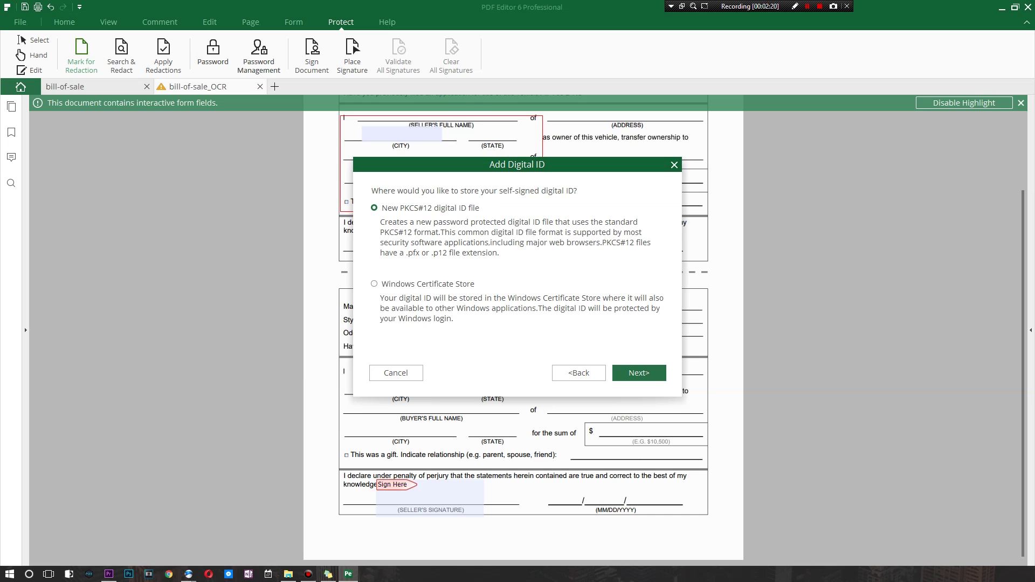
Name the new ID 'Smart', enter an e-mail address and set region 419 - Latinoamérica
left_click(639, 372)
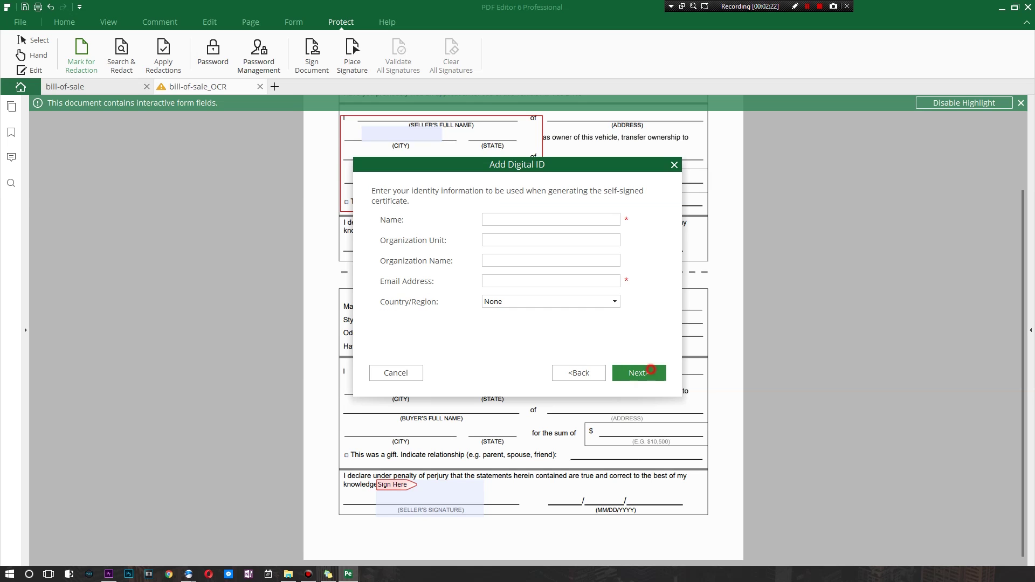
left_click(538, 218)
type("ma")
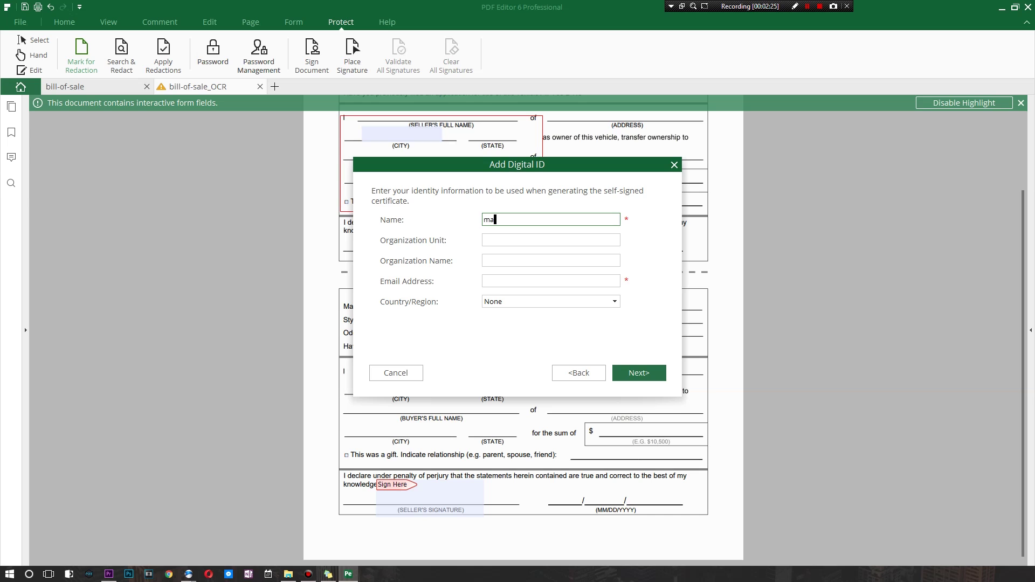
key("BackSpace")
key("BackSpace")
type("Smart")
key("Tab")
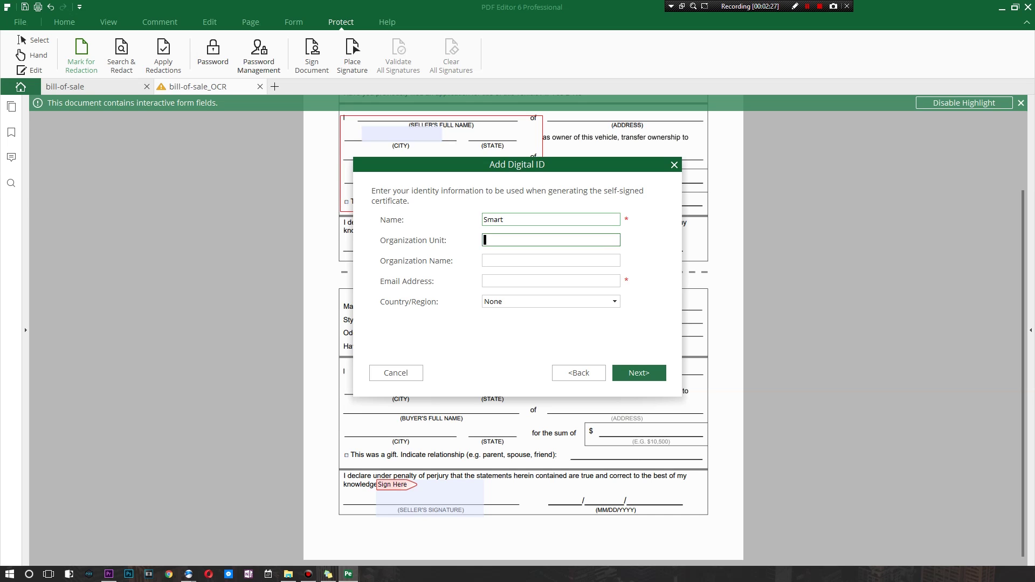
key("Tab")
key("Tab")
type("dfjbsdhjh")
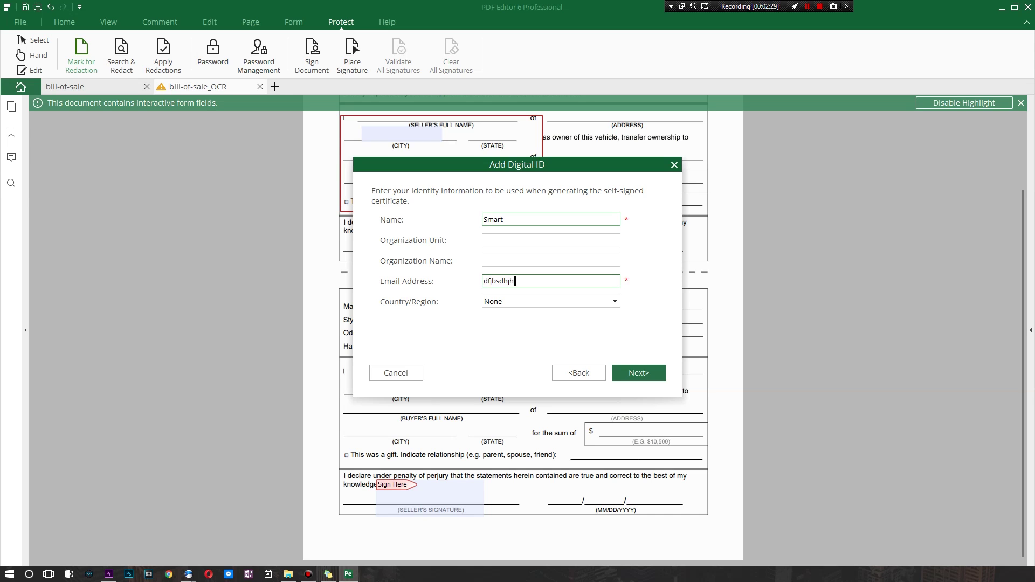
key("Tab")
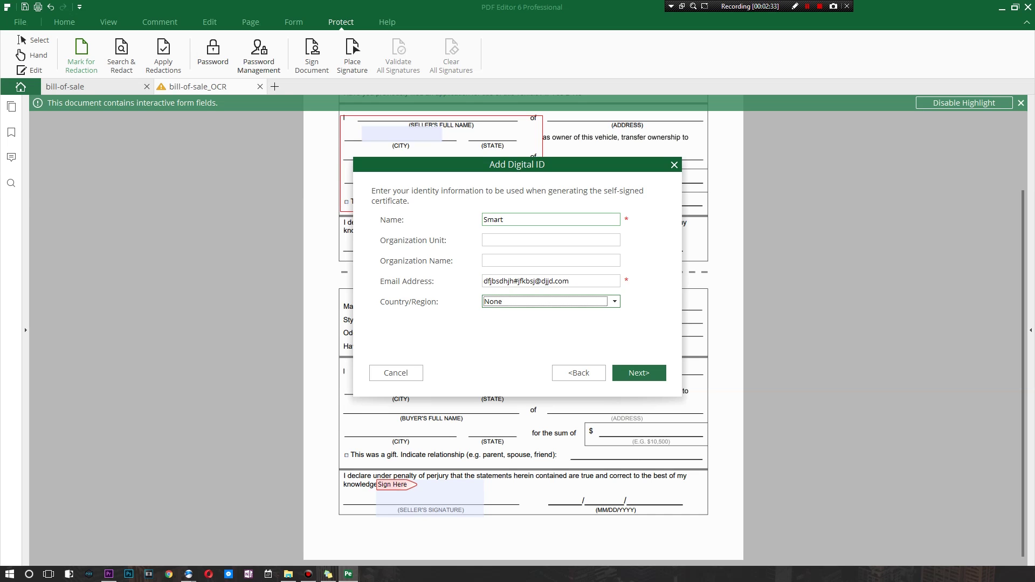
left_click(595, 301)
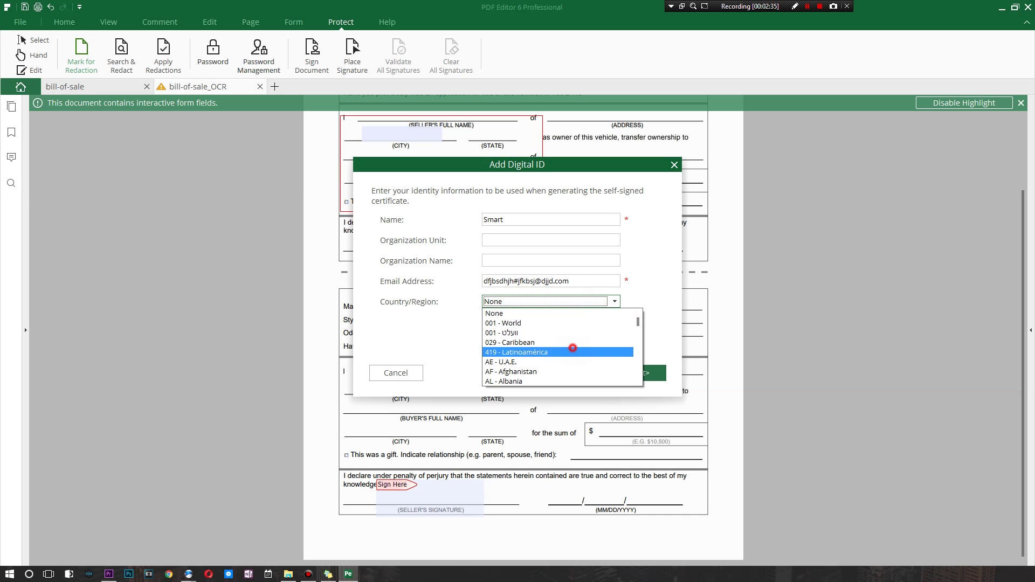
left_click(571, 348)
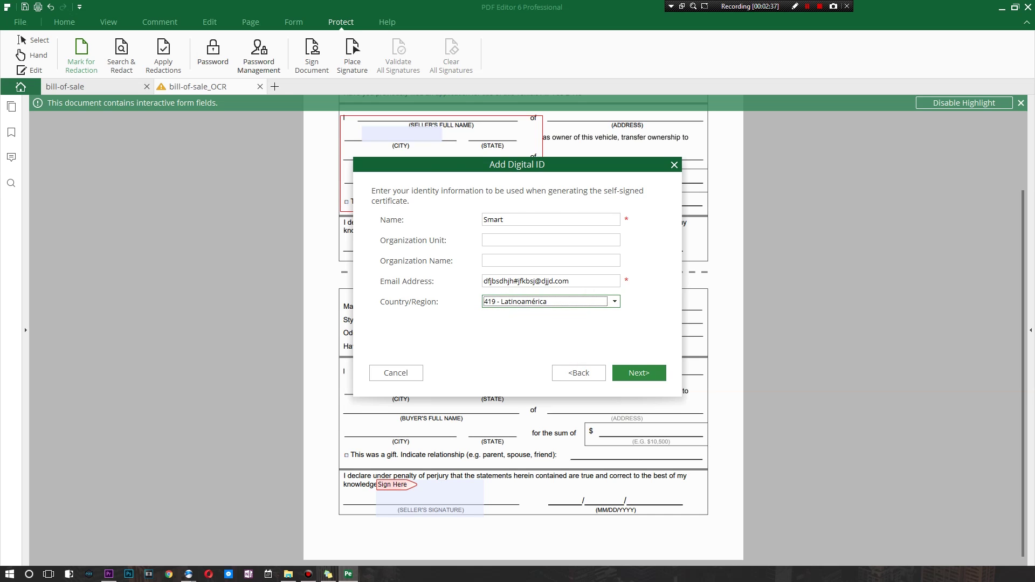
left_click(639, 373)
Set and confirm a six-character ID password after the inadequate-password warning, and finish the ID
left_click(450, 296)
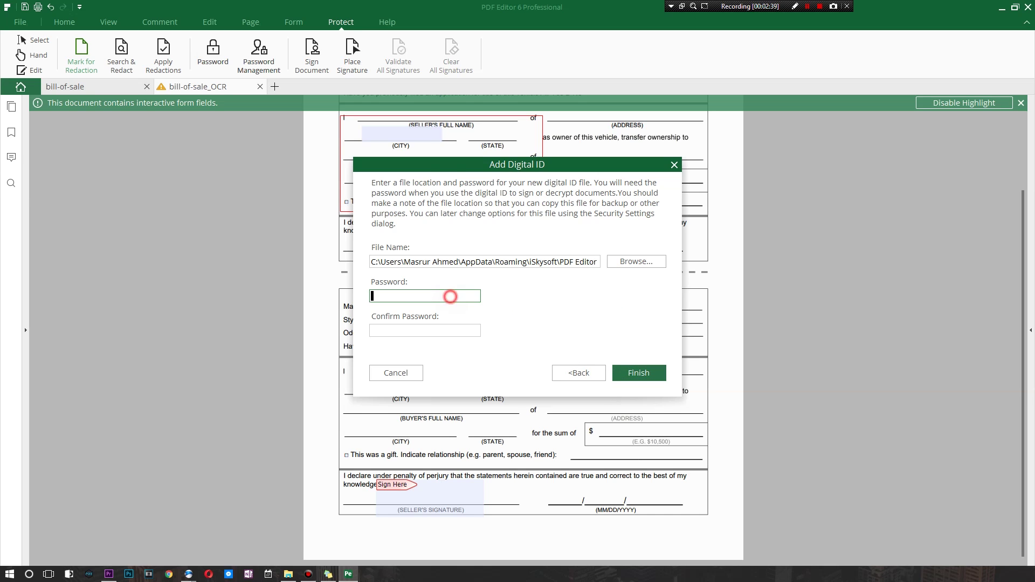
type("***")
left_click(465, 330)
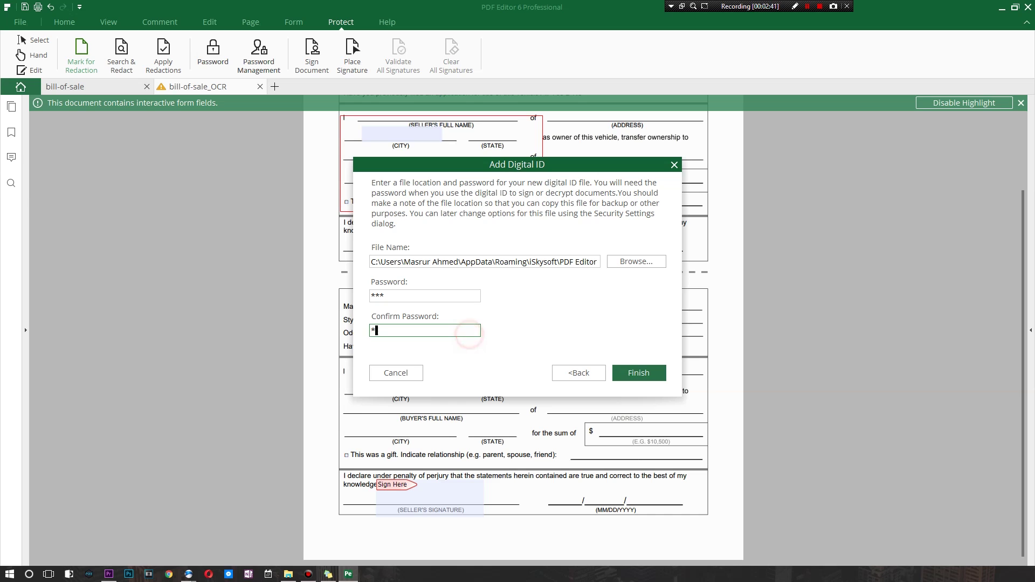
type("***")
left_click(639, 373)
left_click(598, 299)
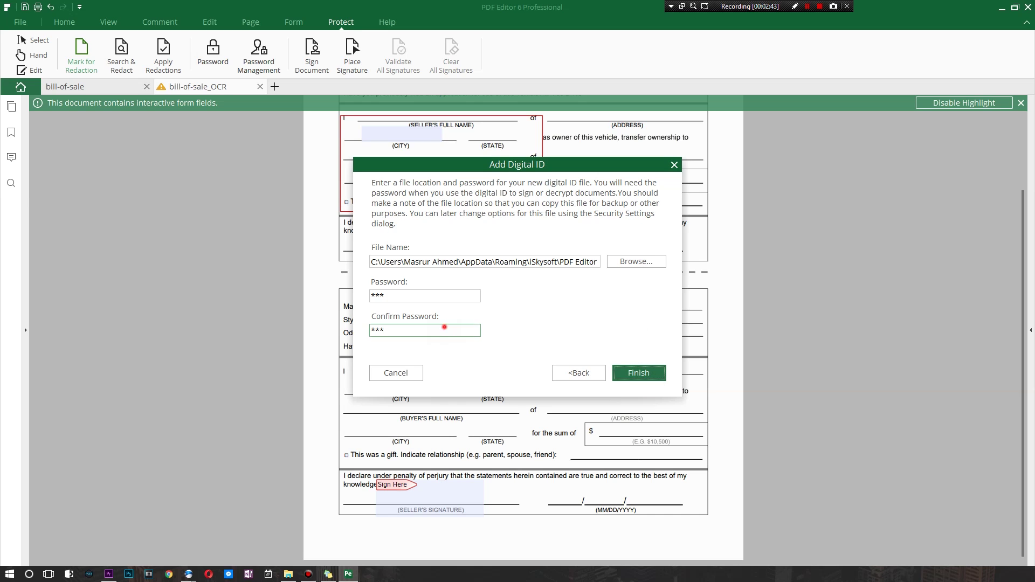
left_click(426, 296)
type("***")
left_click(440, 327)
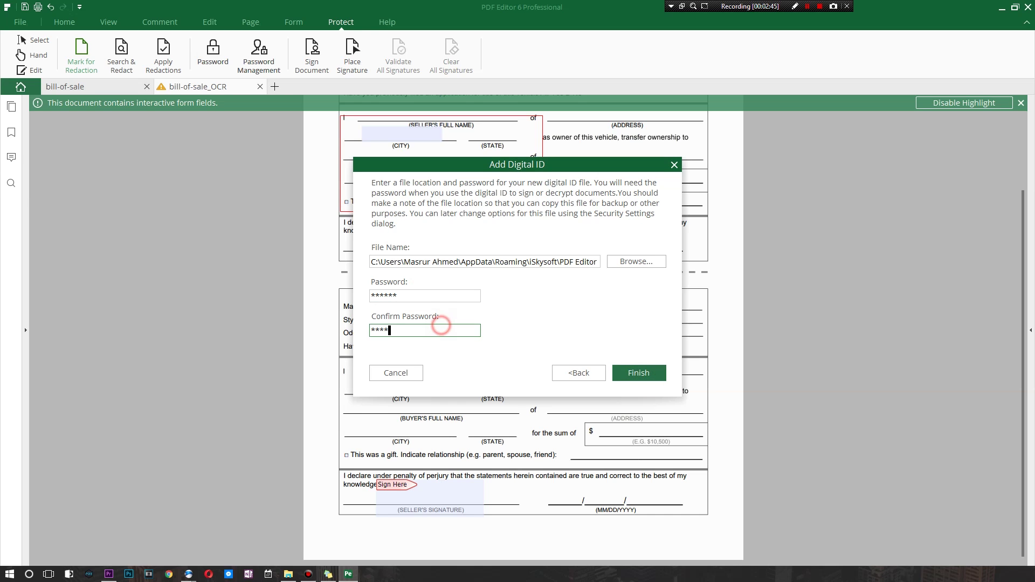
type("***")
left_click(639, 373)
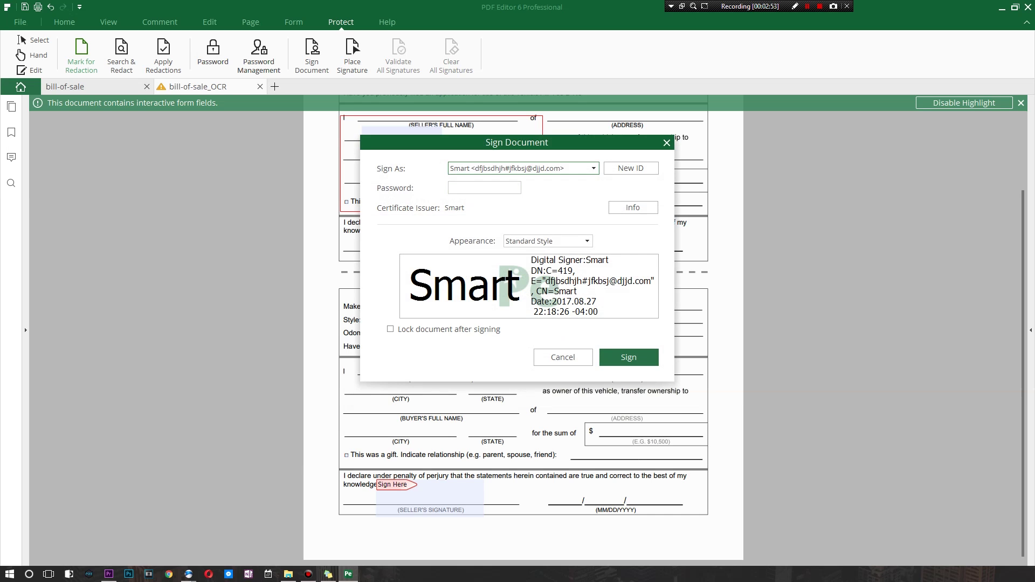
left_click(558, 237)
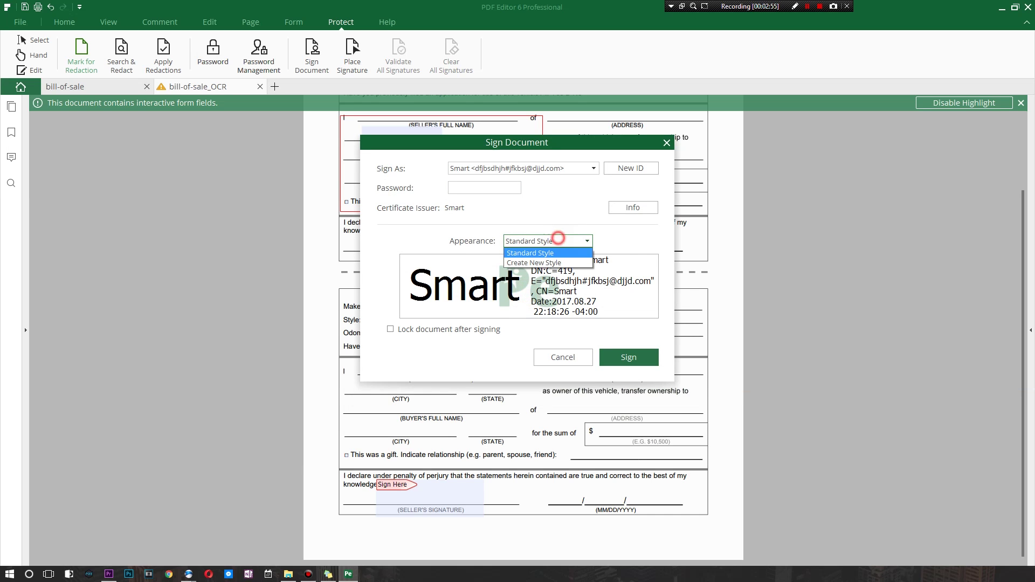
left_click(559, 262)
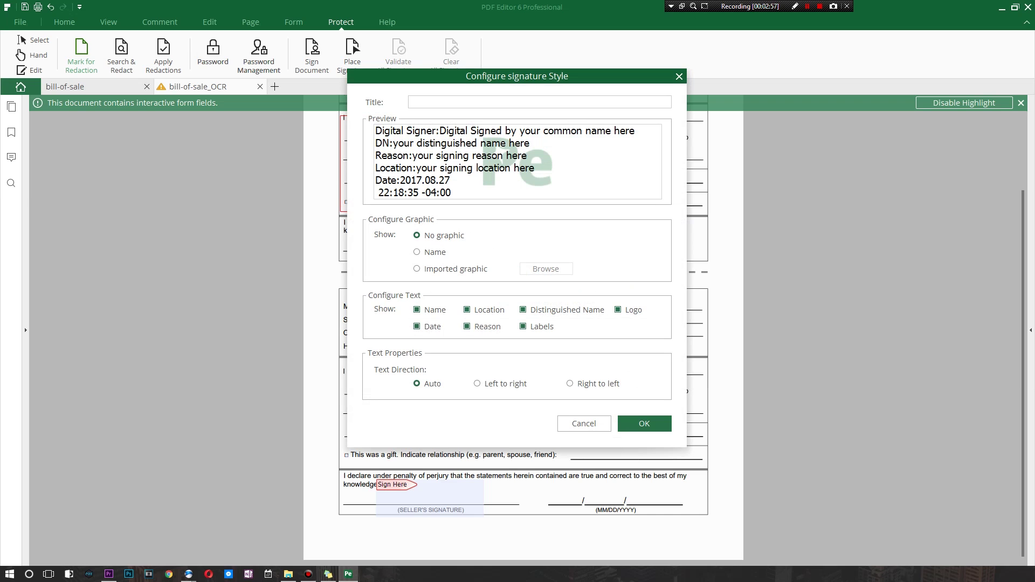
left_click(451, 102)
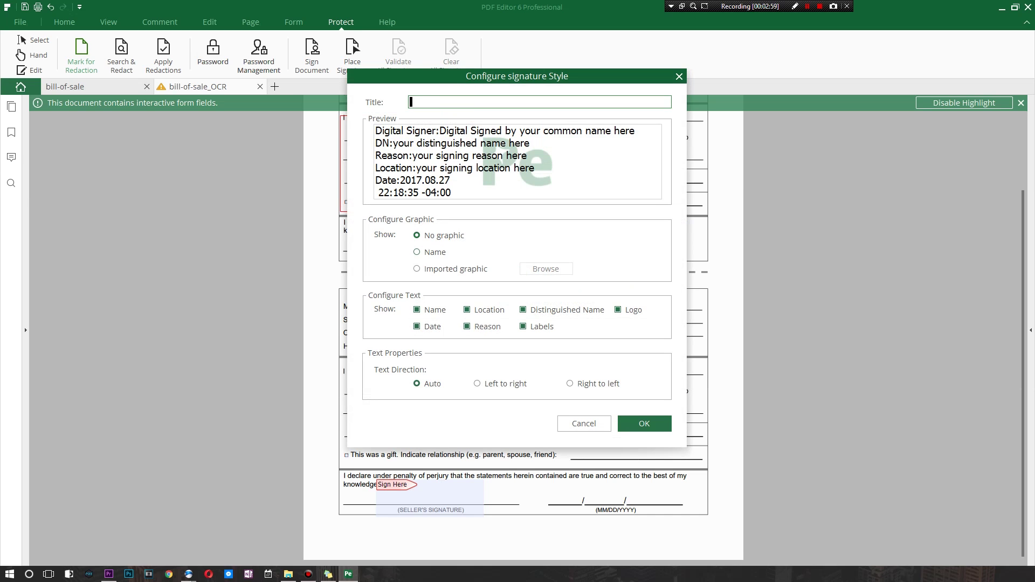
left_click(431, 269)
left_click(419, 252)
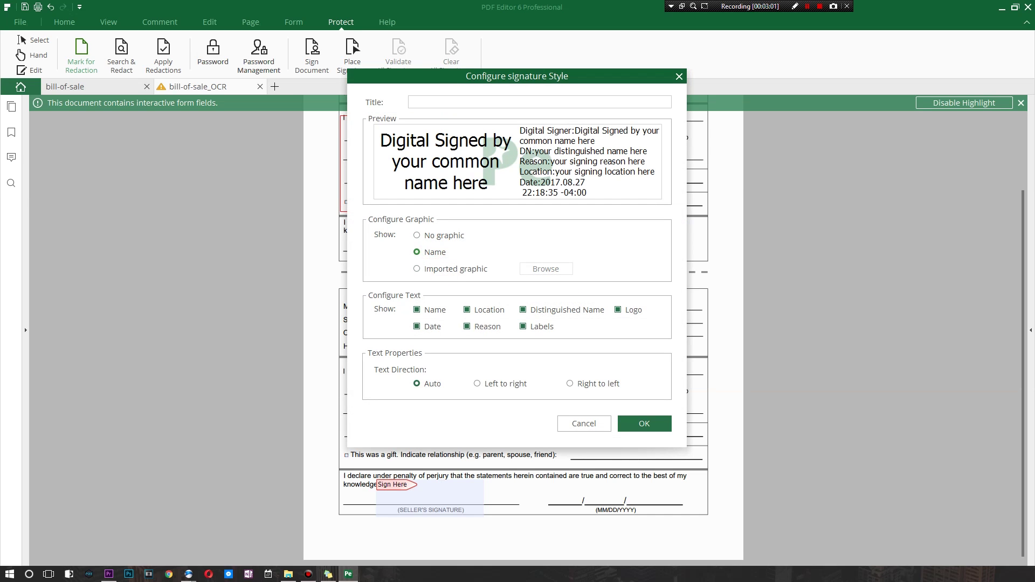
left_click(426, 236)
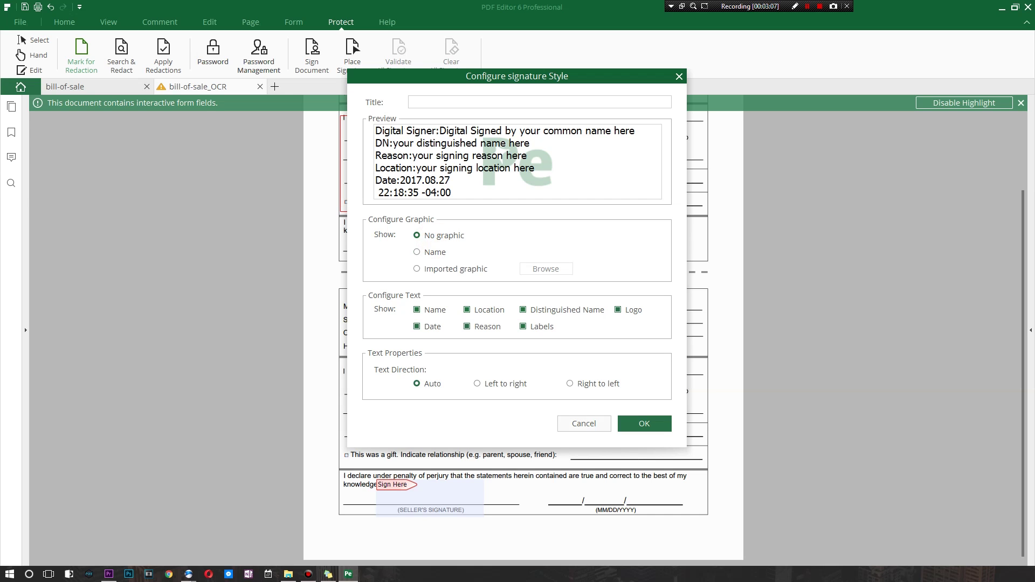
left_click(593, 422)
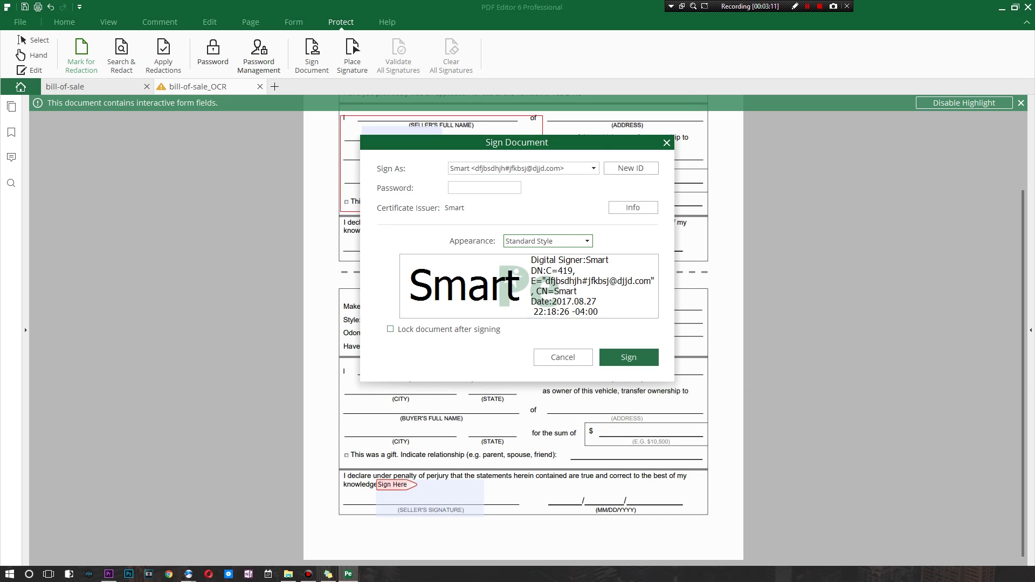
Enable 'Lock document after signing' and sign with the ID password, which is rejected as not matching
left_click(476, 331)
left_click(629, 357)
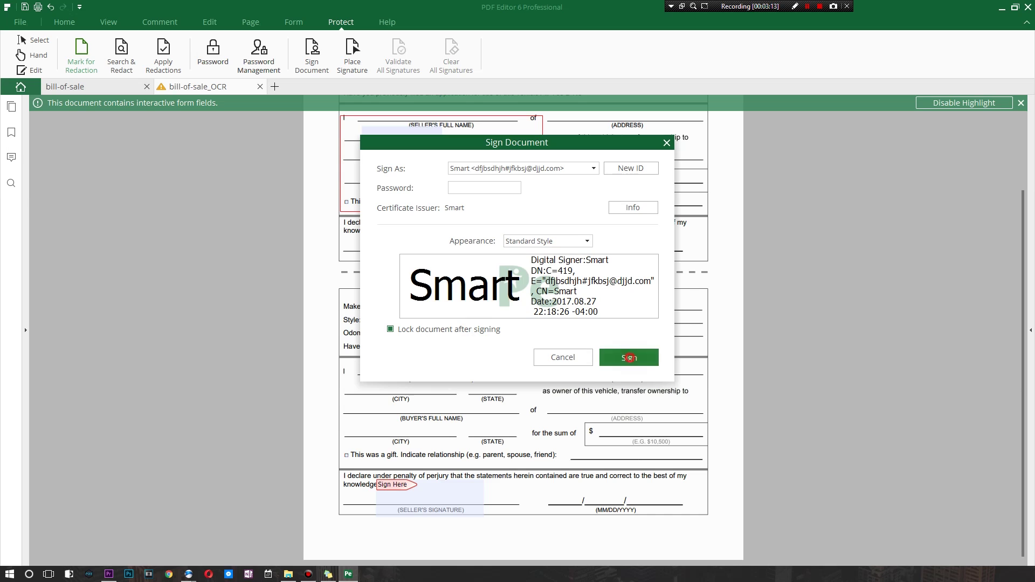
left_click(599, 280)
type("******")
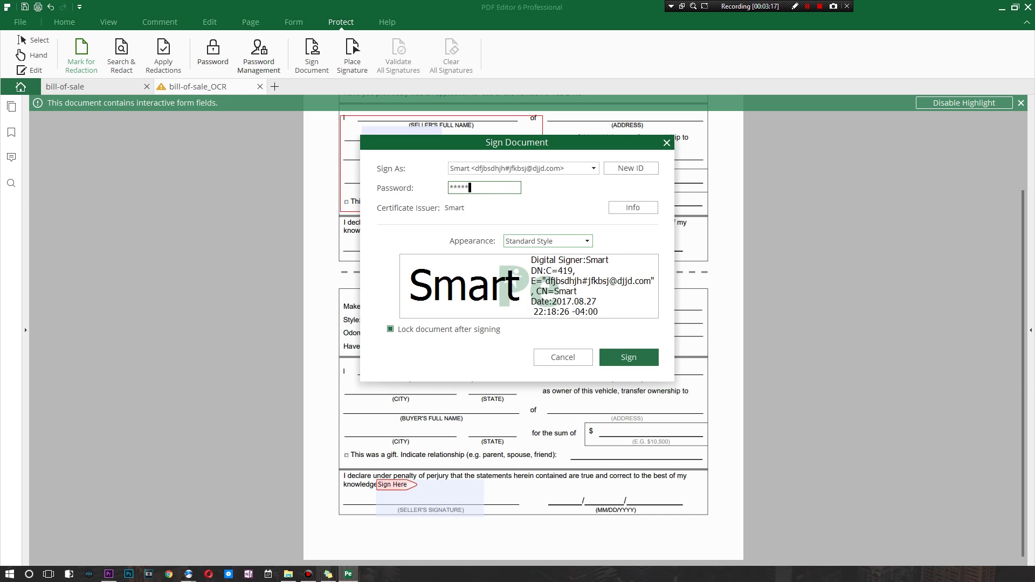
left_click(626, 359)
left_click(596, 280)
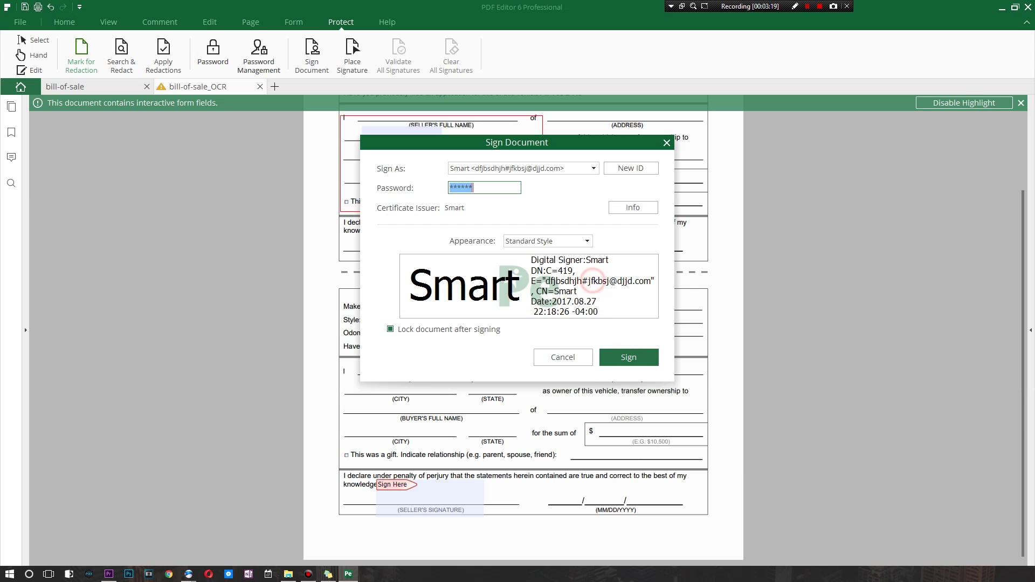